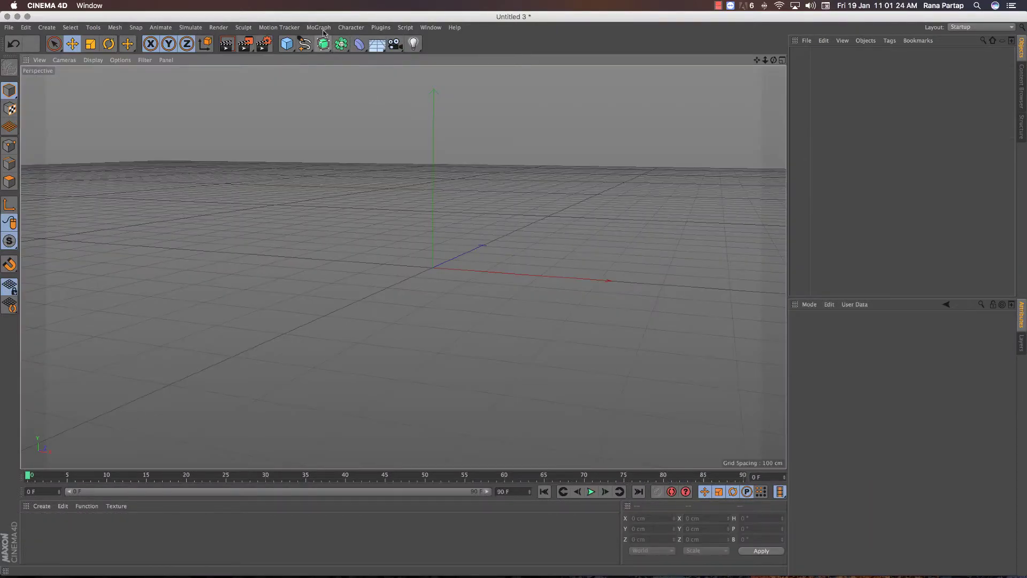
# Add a MoText object and select its default word 'Text' in the Object tab for replacement
pyautogui.click(318, 27)
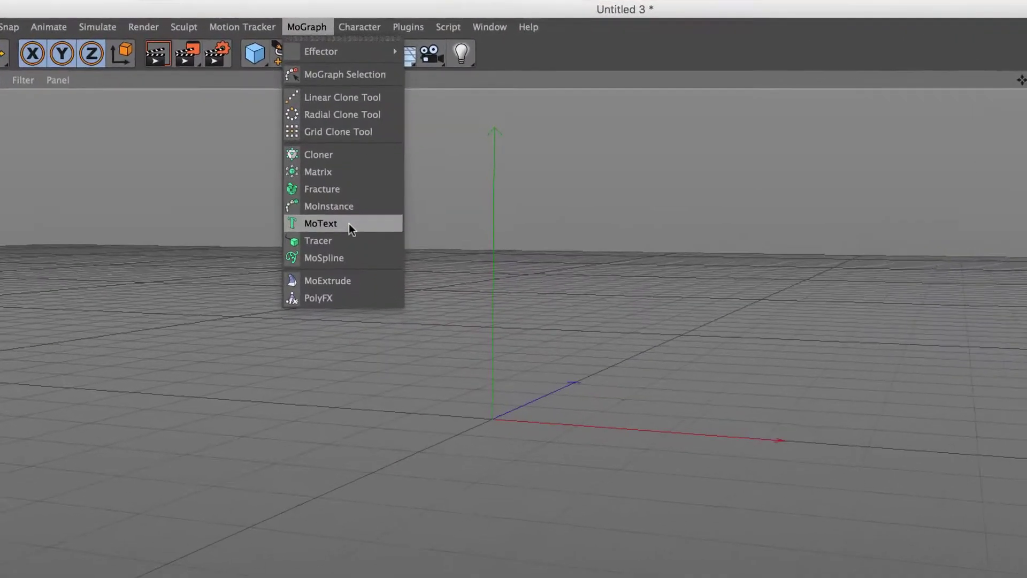
pyautogui.click(339, 172)
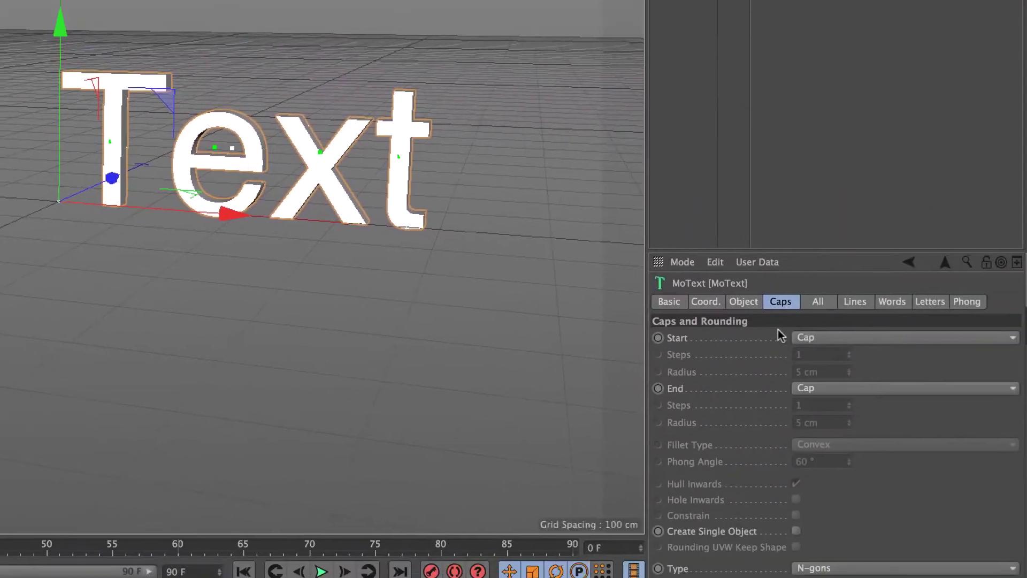
pyautogui.click(743, 302)
pyautogui.moveTo(754, 386); pyautogui.dragTo(658, 373)
pyautogui.write('Genius')
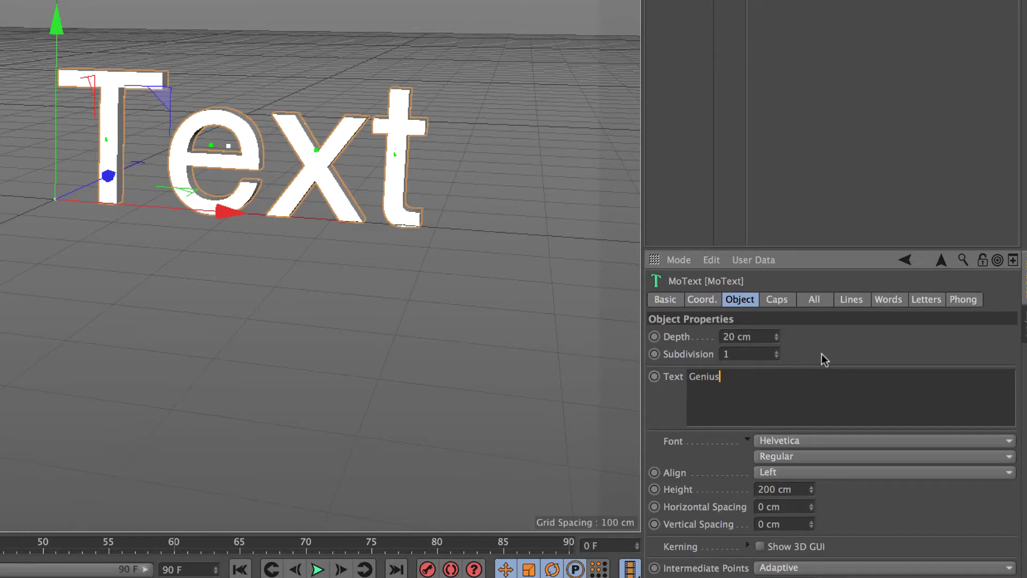
# Commit the text 'Genius' and set its alignment to Middle
pyautogui.click(822, 354)
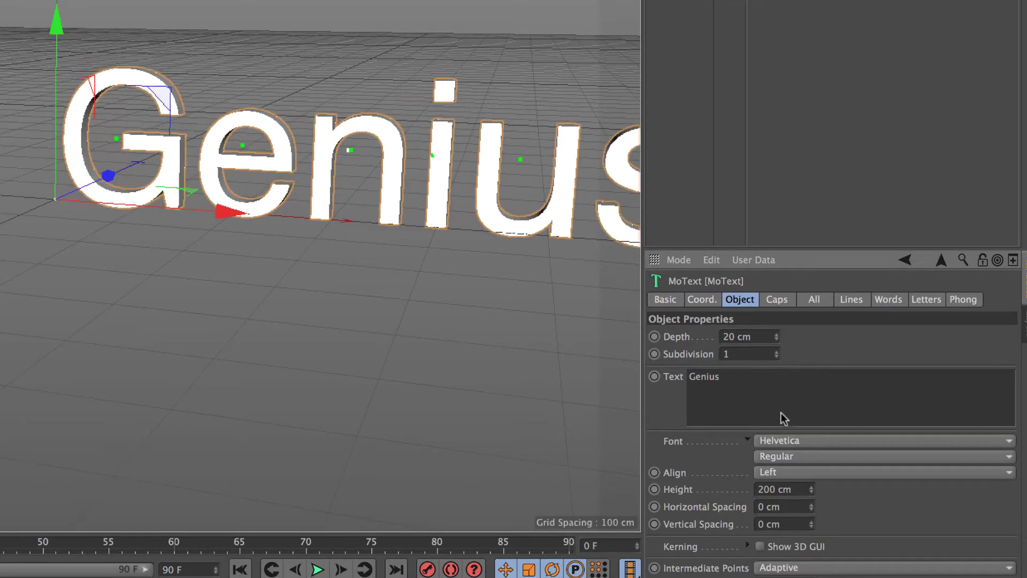
pyautogui.click(785, 470)
pyautogui.click(784, 506)
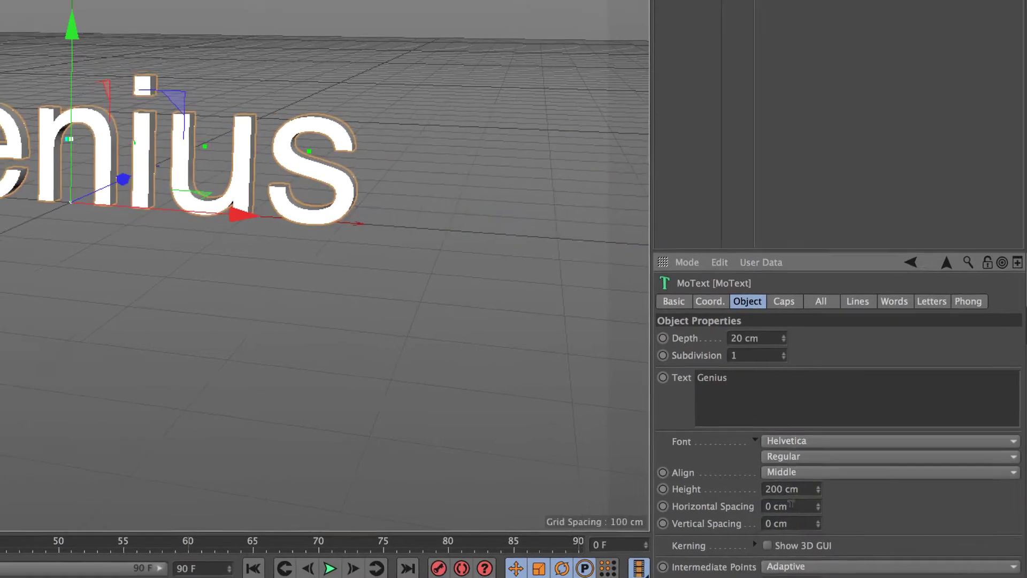
pyautogui.moveTo(332, 187)
pyautogui.keyDown('alt'); pyautogui.mouseDown()
pyautogui.moveTo(340, 131)
pyautogui.moveTo(381, 137)
pyautogui.moveTo(345, 156)
pyautogui.moveTo(383, 110)
pyautogui.moveTo(407, 160)
pyautogui.moveTo(436, 189)
pyautogui.mouseUp(); pyautogui.keyUp('alt')
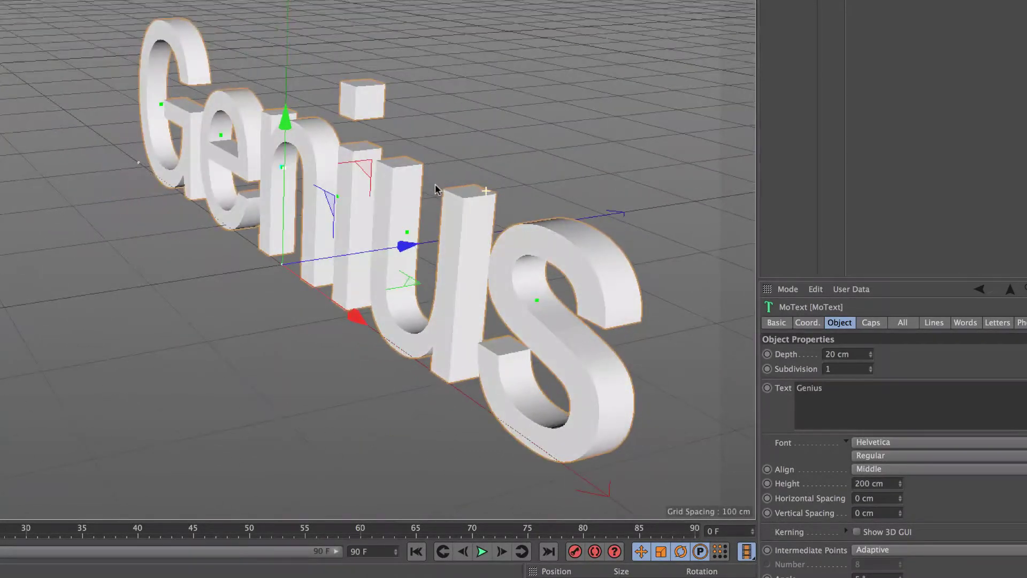
# Increase the letters' extrusion depth to 40 cm and zoom in
pyautogui.click(831, 355)
pyautogui.write('40')
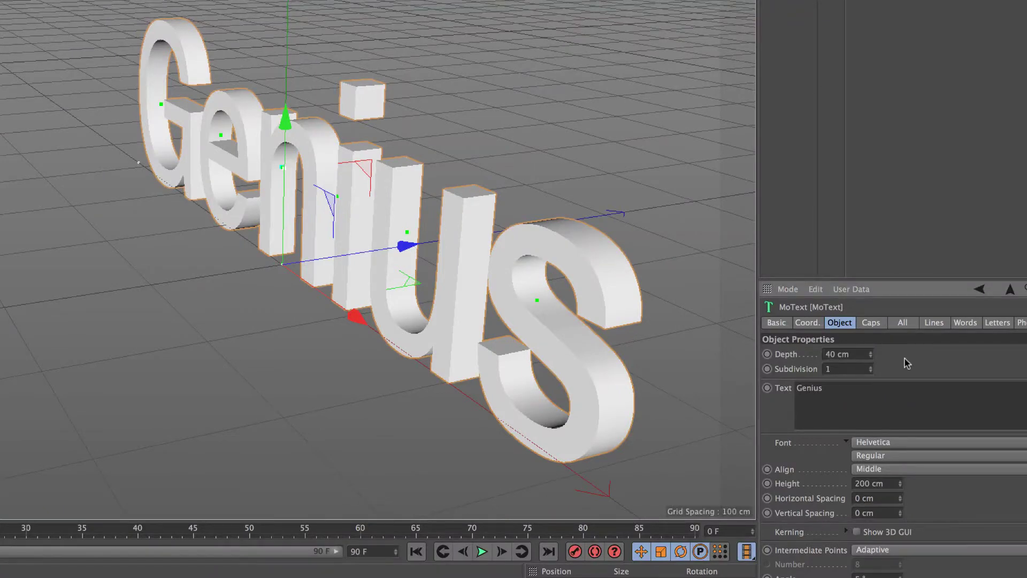
pyautogui.press('Return')
pyautogui.scroll(2, 607, 296)
pyautogui.scroll(3, 517, 245)
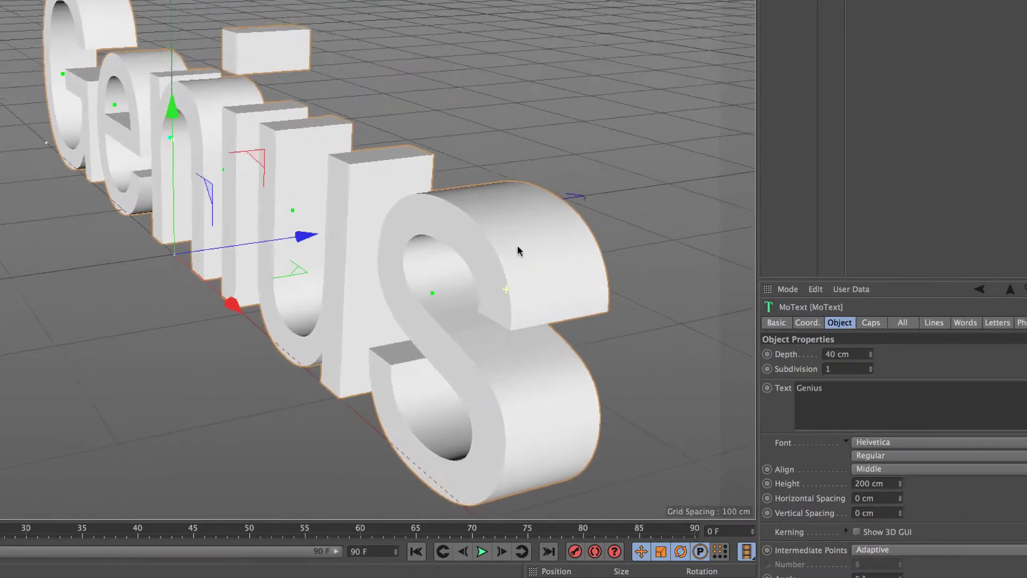
pyautogui.scroll(3, 508, 265)
pyautogui.scroll(2, 529, 273)
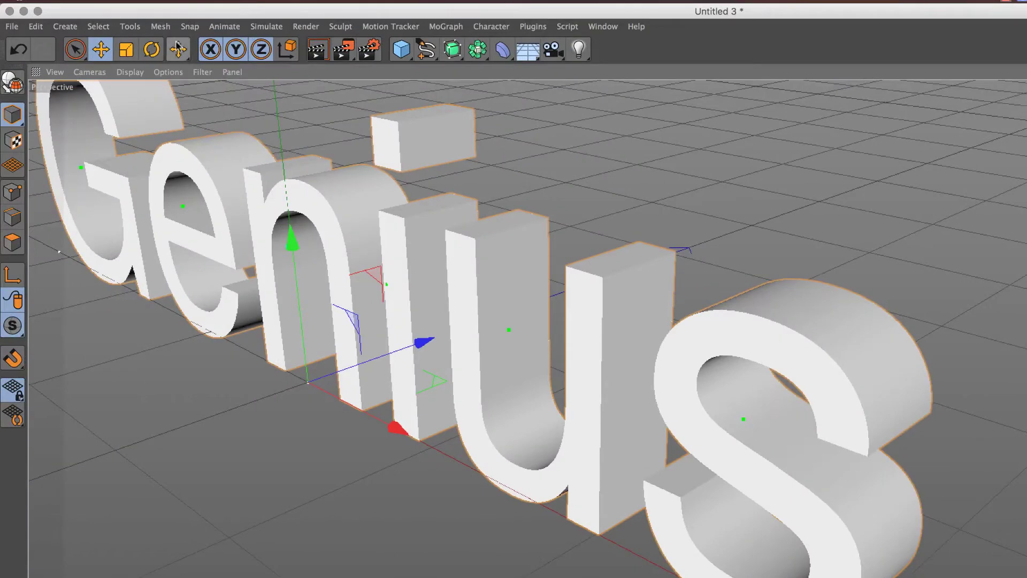
# Switch to Gouraud Shading (Lines) and set both Start and End caps to Fillet Cap
pyautogui.click(133, 71)
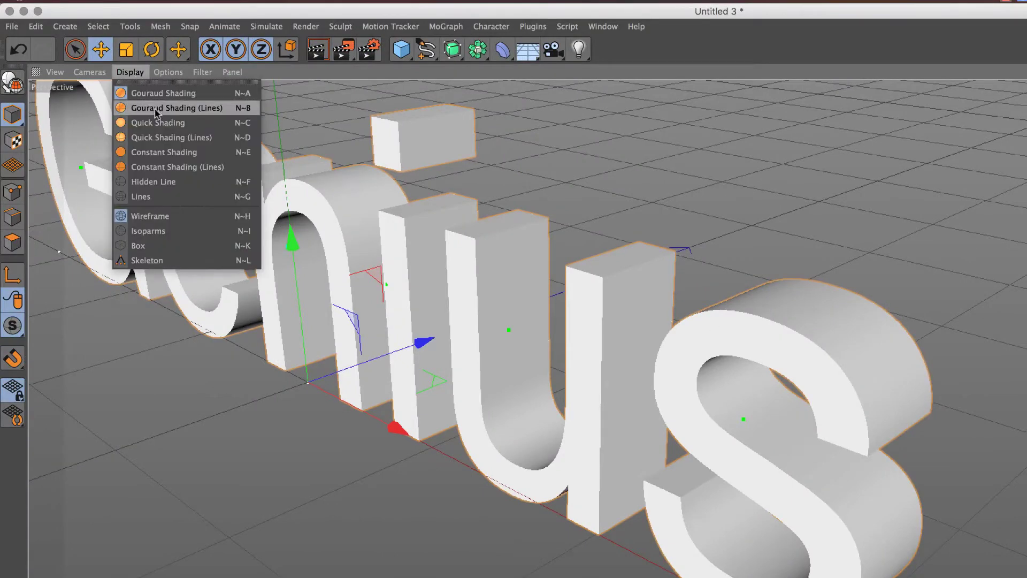
pyautogui.click(154, 105)
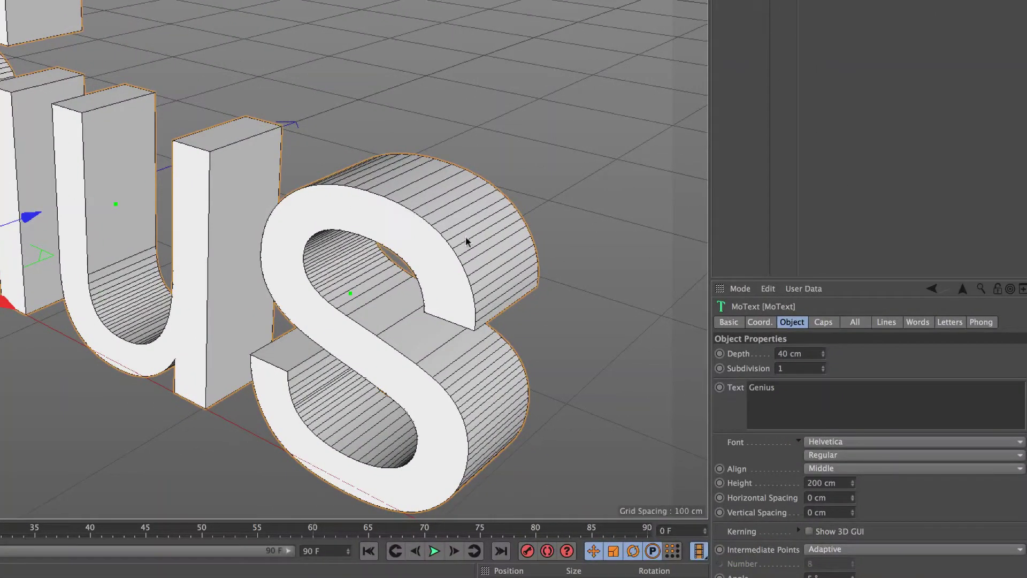
pyautogui.click(824, 322)
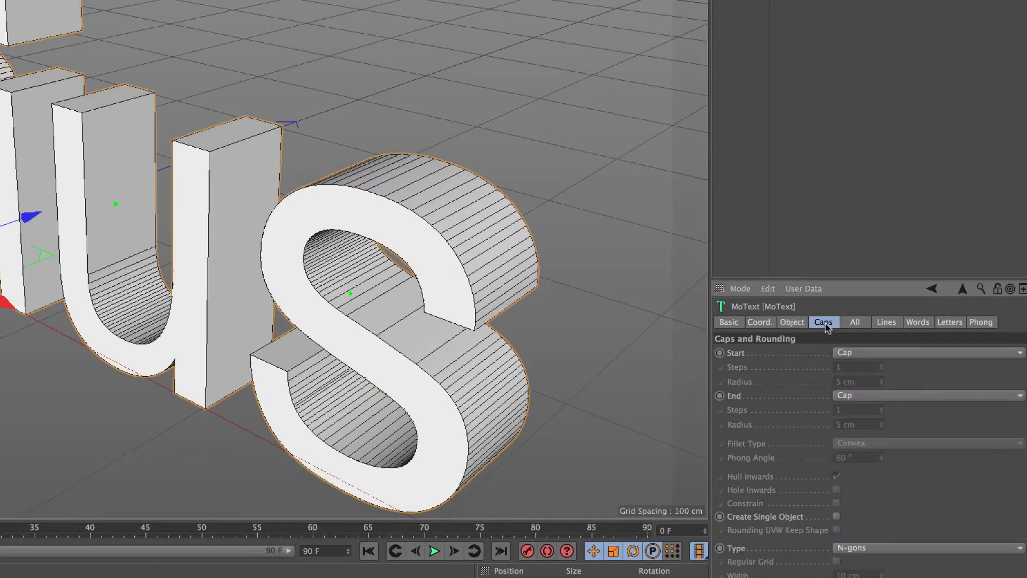
pyautogui.click(878, 353)
pyautogui.click(865, 411)
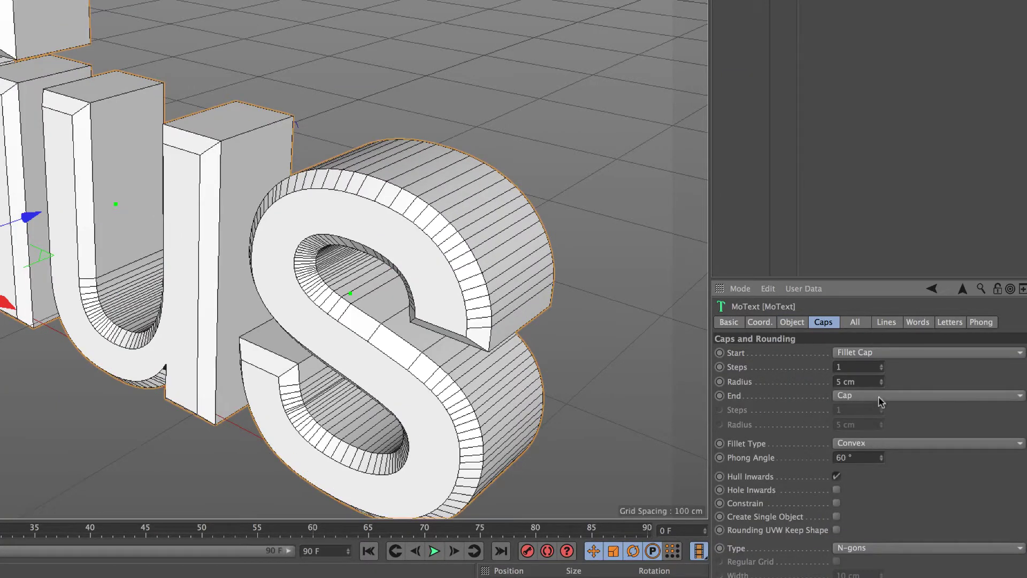
pyautogui.click(880, 400)
pyautogui.click(868, 453)
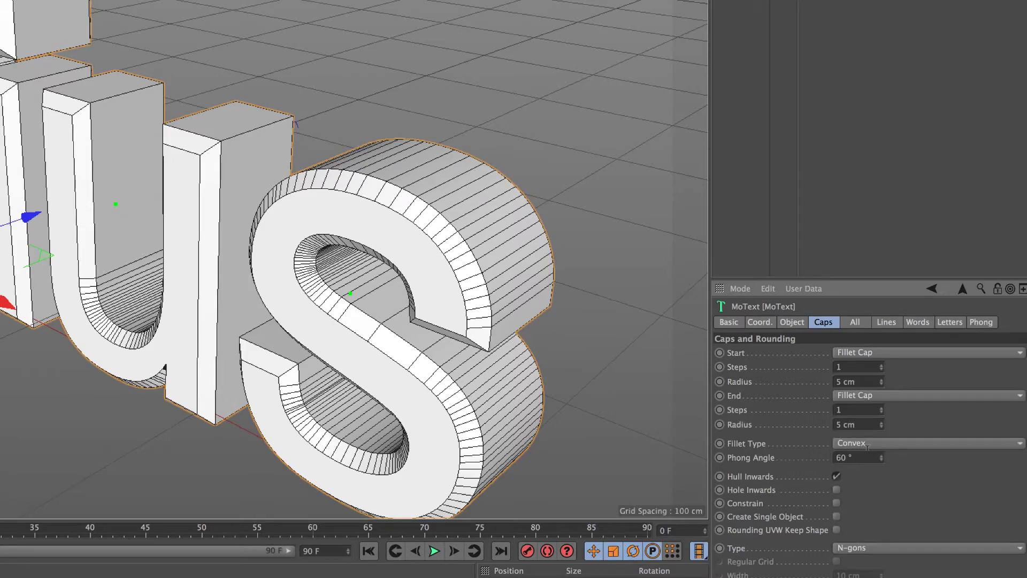
pyautogui.moveTo(489, 262)
pyautogui.keyDown('alt'); pyautogui.mouseDown()
pyautogui.moveTo(537, 237)
pyautogui.moveTo(301, 266)
pyautogui.moveTo(328, 282)
pyautogui.mouseUp(); pyautogui.keyUp('alt')
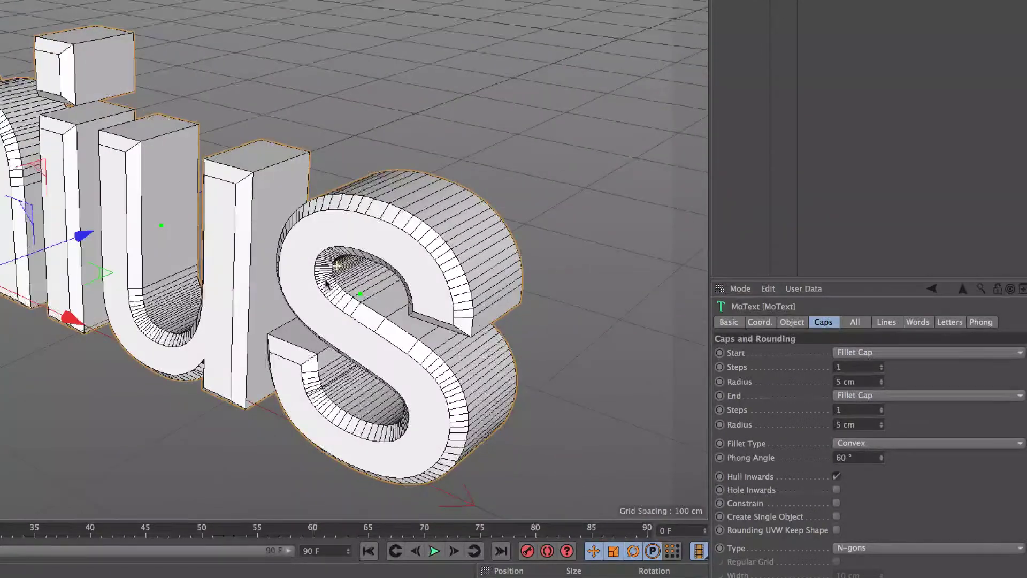
# Set both fillet caps to a 4 cm radius and 5 steps
pyautogui.click(881, 384)
pyautogui.click(881, 427)
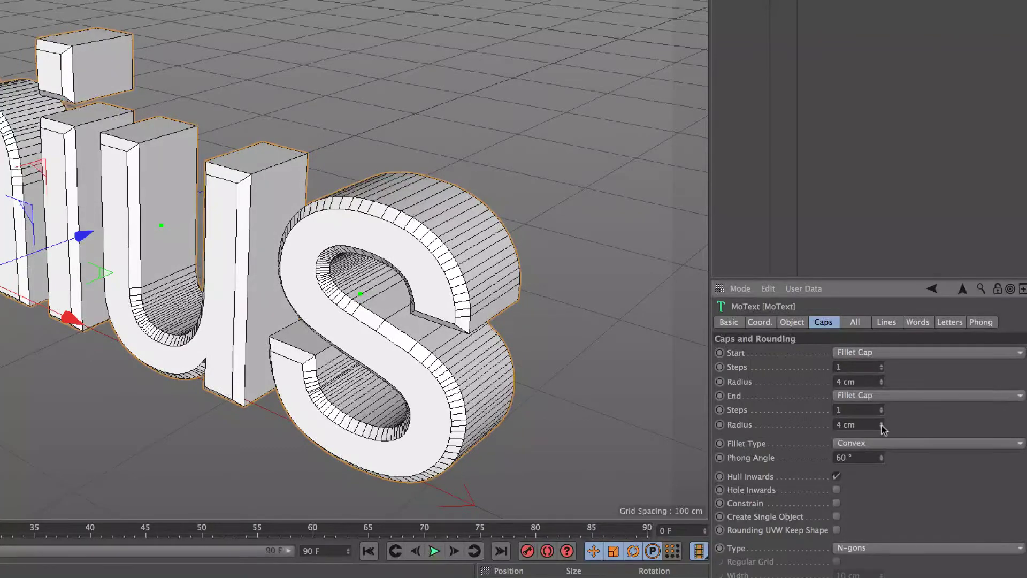
pyautogui.click(882, 364)
pyautogui.click(881, 365)
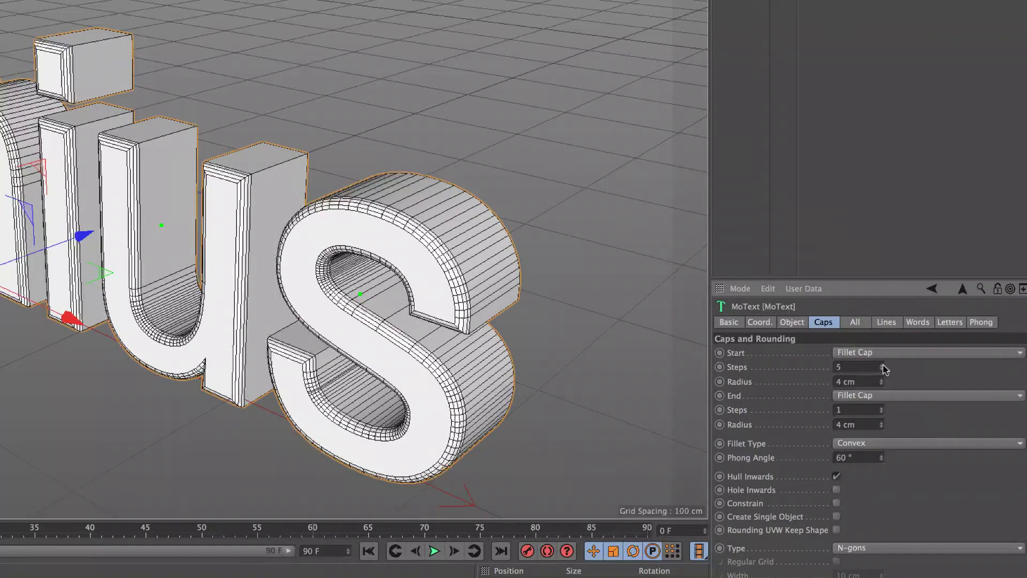
pyautogui.click(881, 408)
pyautogui.click(881, 408)
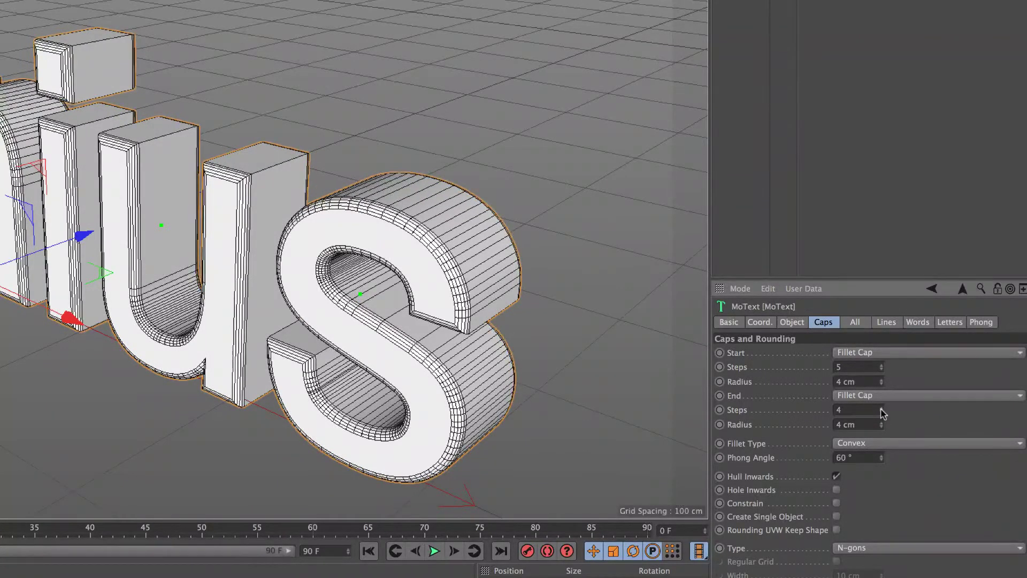
pyautogui.moveTo(411, 285)
pyautogui.keyDown('alt'); pyautogui.mouseDown()
pyautogui.moveTo(160, 241)
pyautogui.moveTo(452, 262)
pyautogui.moveTo(464, 248)
pyautogui.moveTo(332, 257)
pyautogui.moveTo(195, 328)
pyautogui.moveTo(336, 295)
pyautogui.mouseUp(); pyautogui.keyUp('alt')
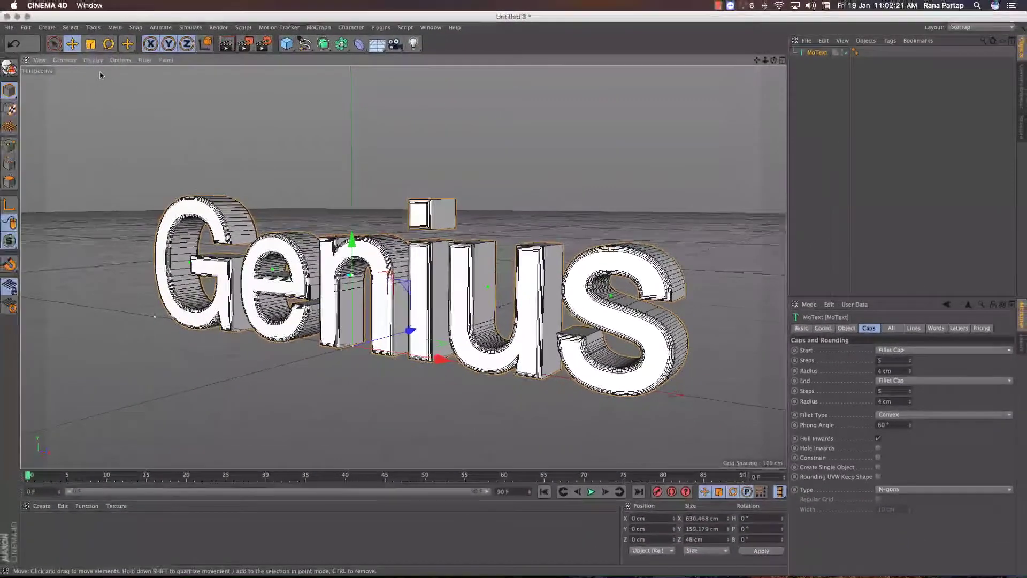
# Switch to plain Gouraud Shading and zoom in on a frontal view of the Genius letters
pyautogui.click(95, 61)
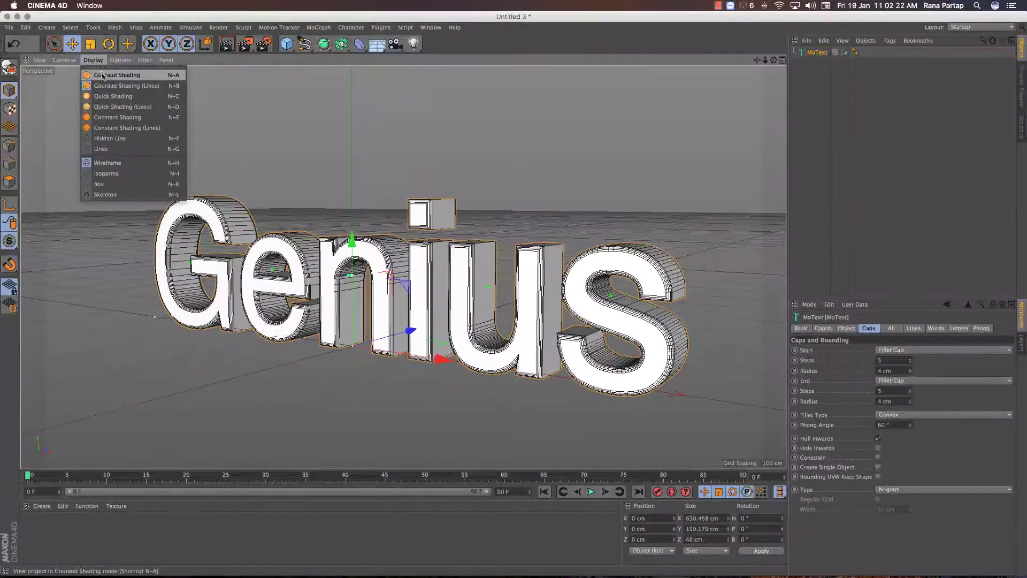
pyautogui.click(116, 75)
pyautogui.moveTo(299, 252)
pyautogui.keyDown('alt'); pyautogui.mouseDown()
pyautogui.moveTo(364, 241)
pyautogui.moveTo(257, 245)
pyautogui.moveTo(321, 243)
pyautogui.moveTo(281, 245)
pyautogui.mouseUp(); pyautogui.keyUp('alt')
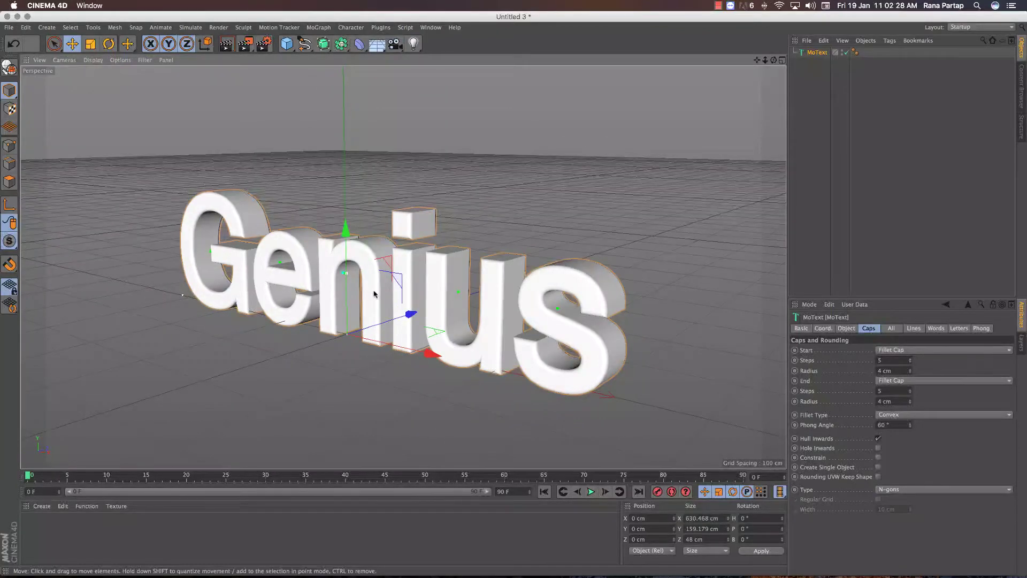
pyautogui.scroll(2, 388, 297)
pyautogui.scroll(2, 400, 311)
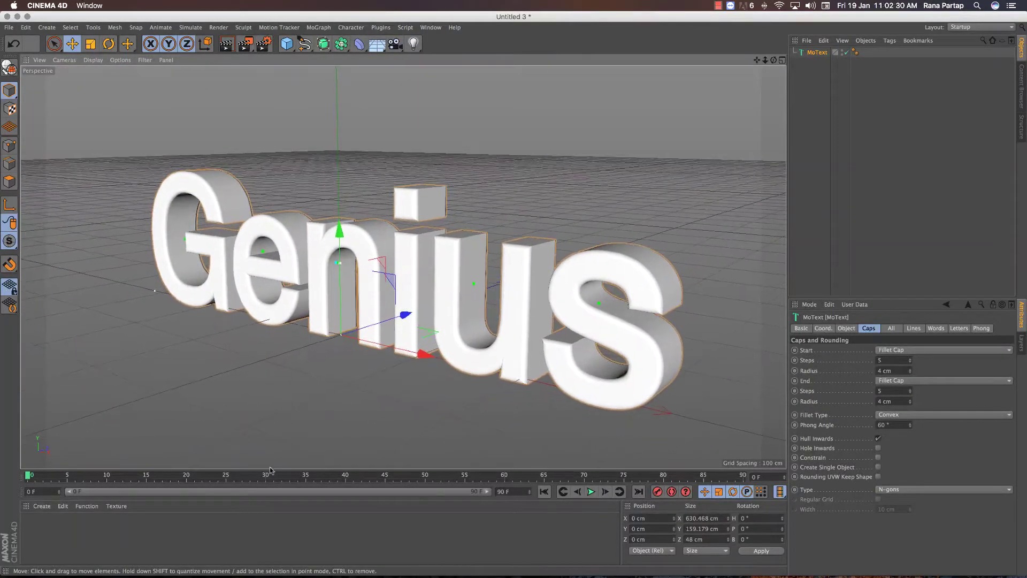
# Create a material 'Mat' coloured red (R 204, G 1, B 0) and open it in the Material Editor
pyautogui.doubleClick(59, 529)
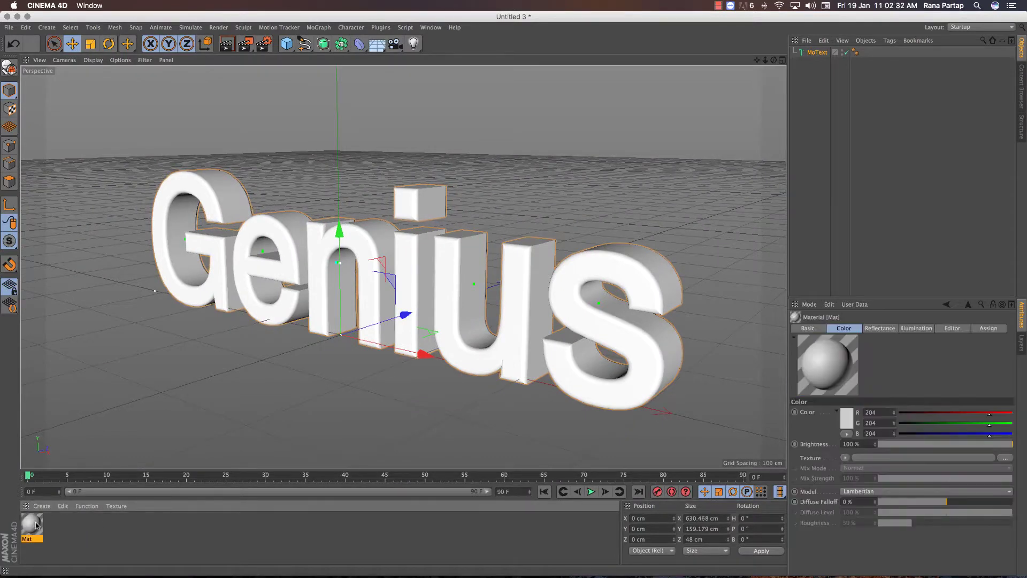
pyautogui.moveTo(982, 422)
pyautogui.mouseDown()
pyautogui.moveTo(900, 422)
pyautogui.moveTo(899, 433)
pyautogui.mouseUp()
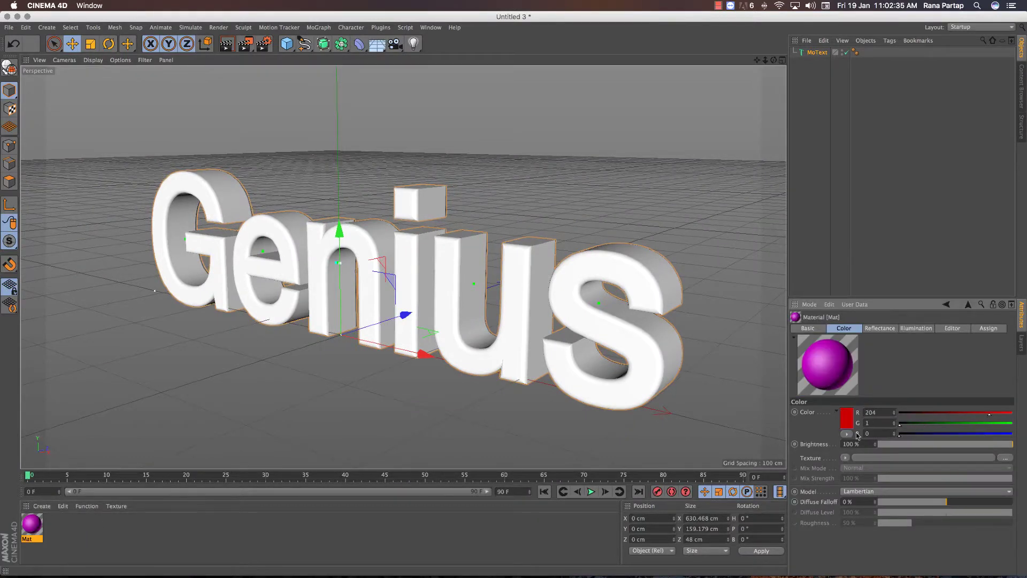
pyautogui.doubleClick(32, 523)
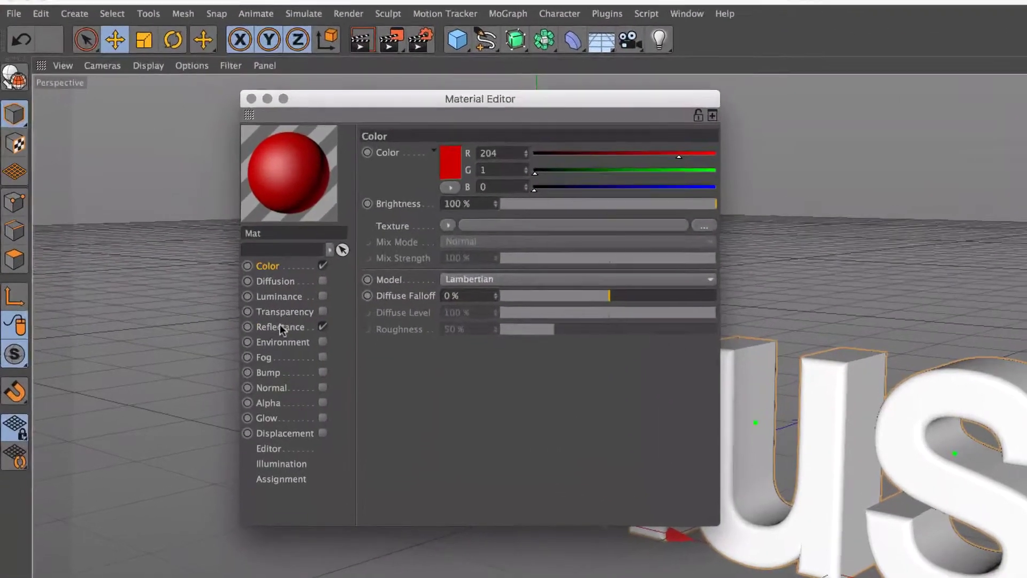
# Add a Phong reflectance layer to the red material at 15%
pyautogui.click(175, 223)
pyautogui.click(385, 172)
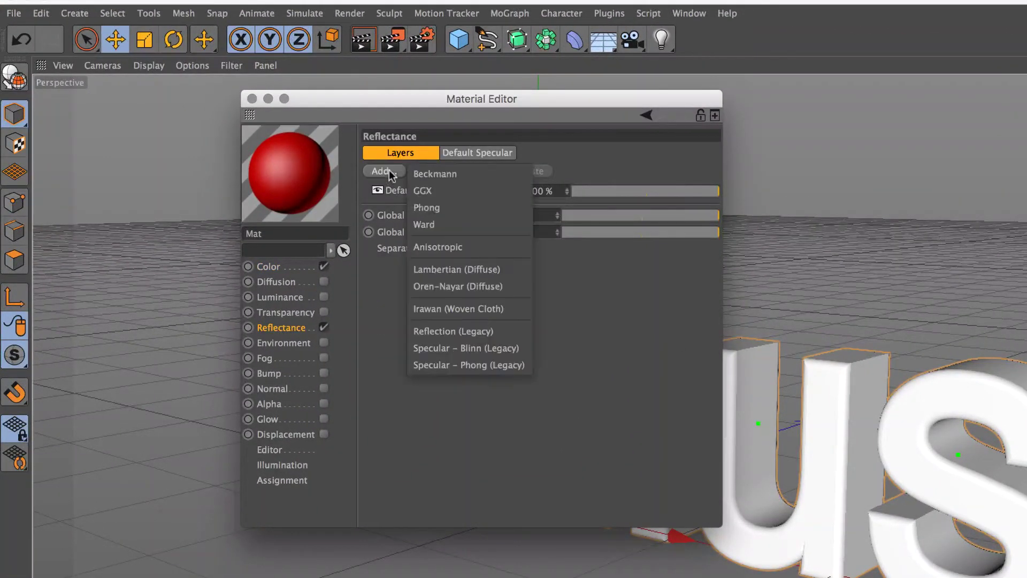
pyautogui.click(428, 204)
pyautogui.click(593, 191)
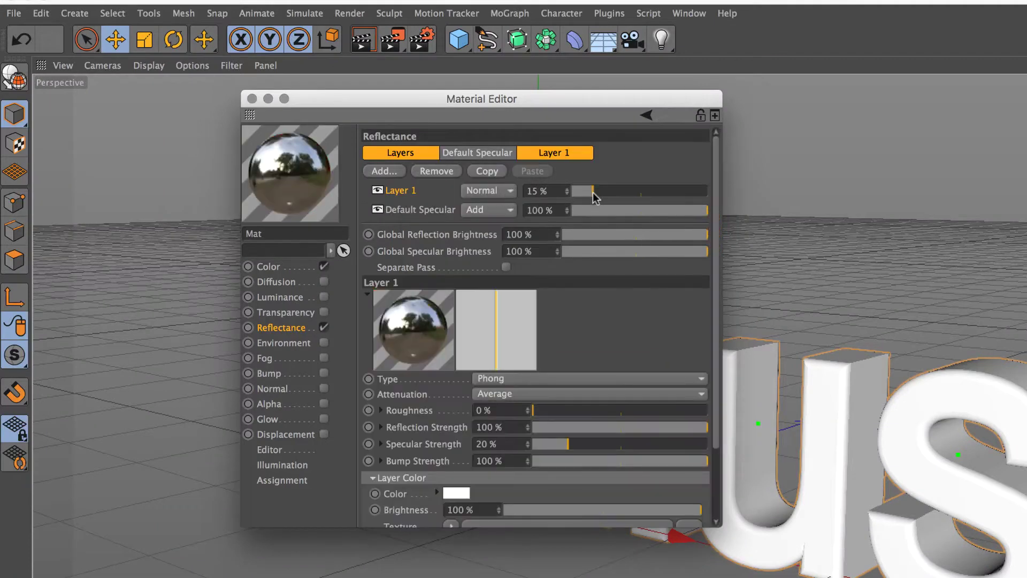
# Set the material's transparency brightness to 7% and close the Material Editor
pyautogui.click(286, 313)
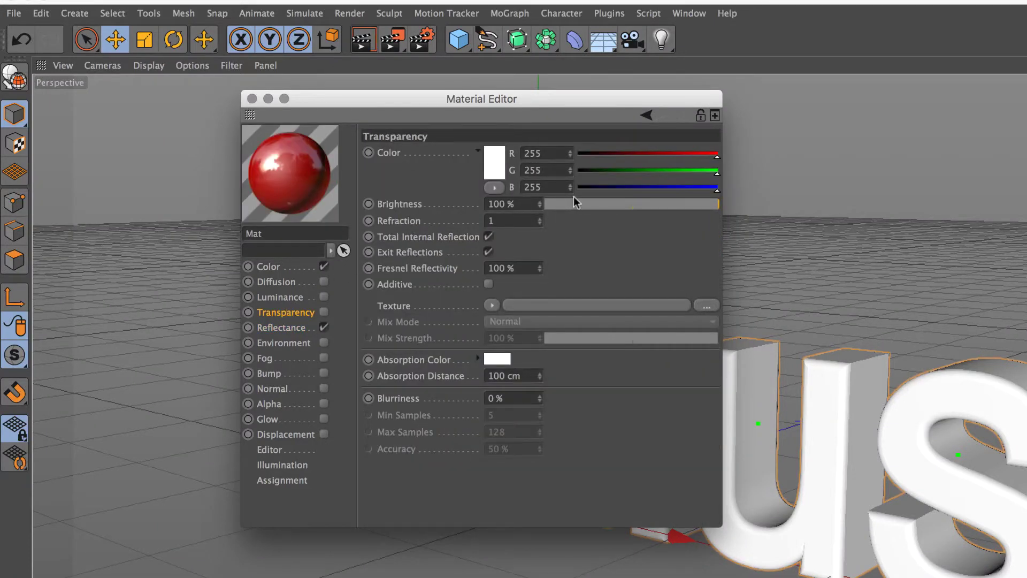
pyautogui.click(556, 204)
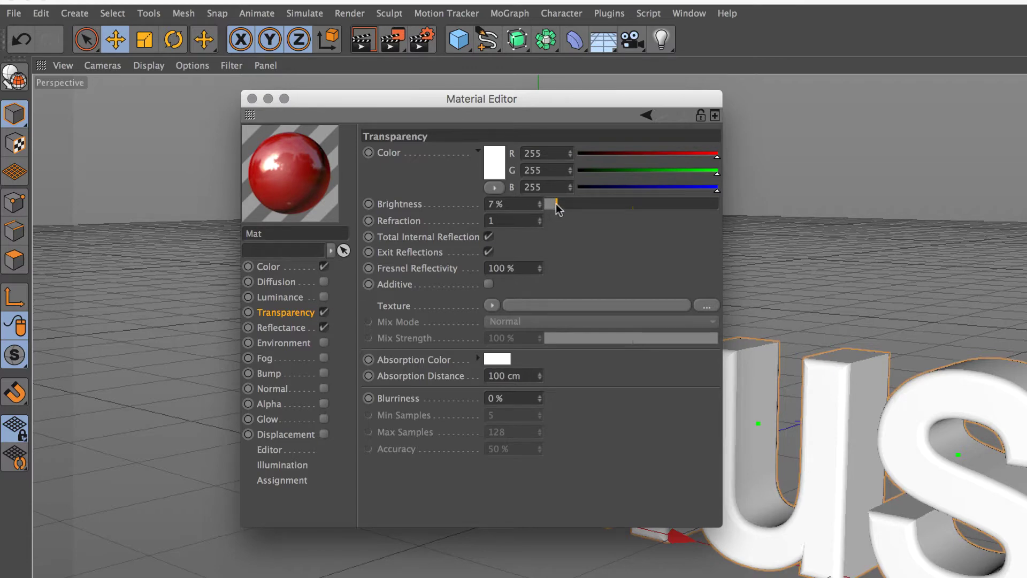
pyautogui.click(251, 99)
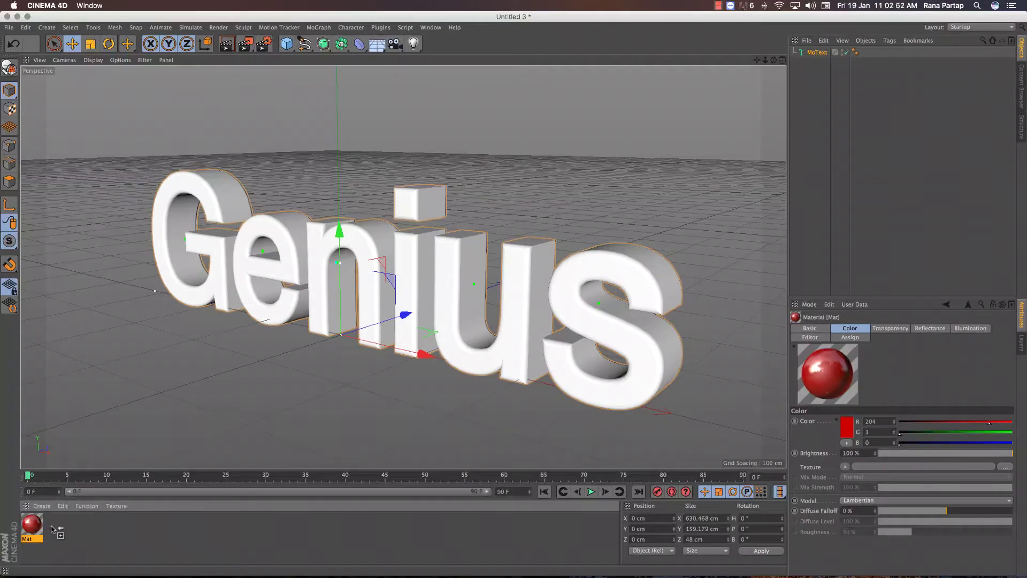
# Duplicate the red material into a yellow copy, then a green copy
pyautogui.keyDown('ctrl'); pyautogui.moveTo(52, 530); pyautogui.dragTo(56, 525); pyautogui.keyUp('ctrl')
pyautogui.moveTo(987, 431); pyautogui.dragTo(996, 434)
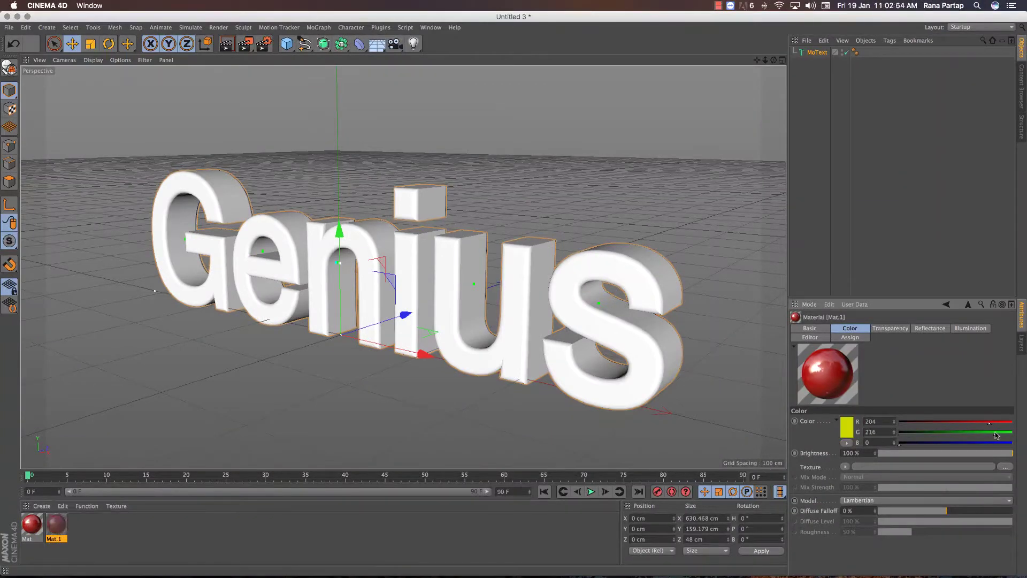
pyautogui.keyDown('ctrl'); pyautogui.moveTo(56, 524); pyautogui.dragTo(80, 526); pyautogui.keyUp('ctrl')
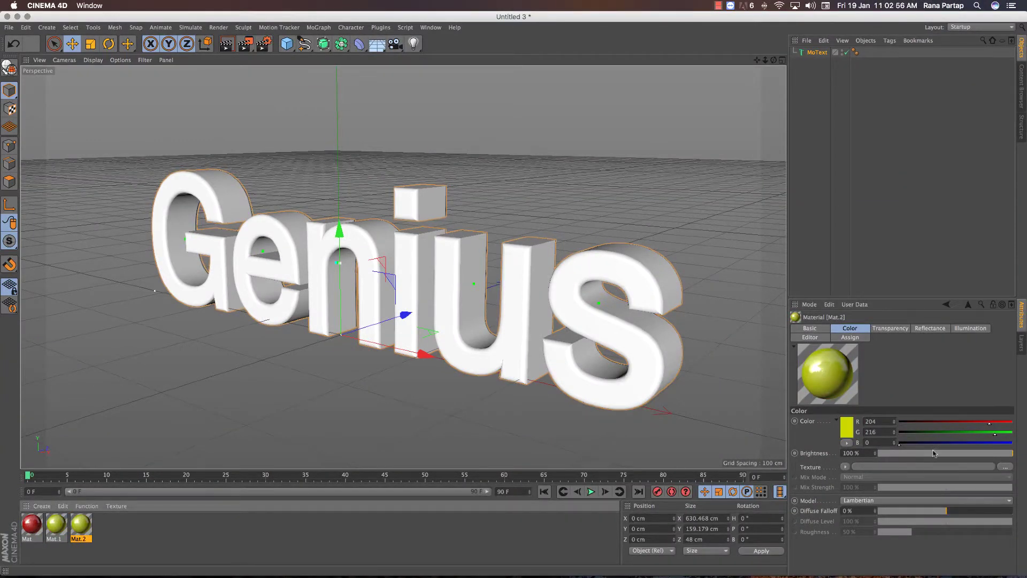
pyautogui.moveTo(989, 422); pyautogui.dragTo(917, 423)
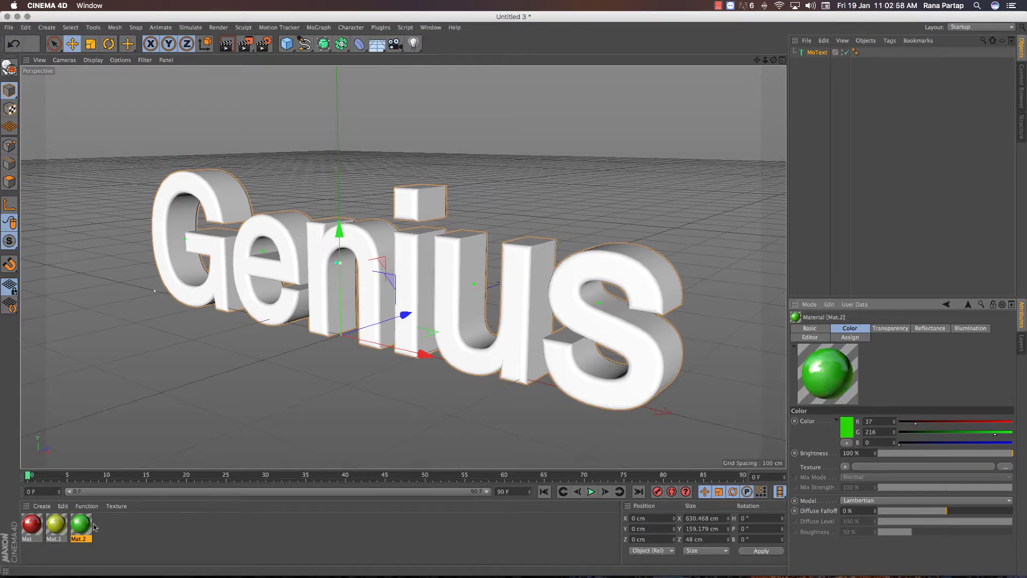
# Copy-paste the green material into a cyan Mat.3 and a blue Mat.4, then deselect all
pyautogui.hotkey('ctrl', 'c')
pyautogui.hotkey('ctrl', 'v')
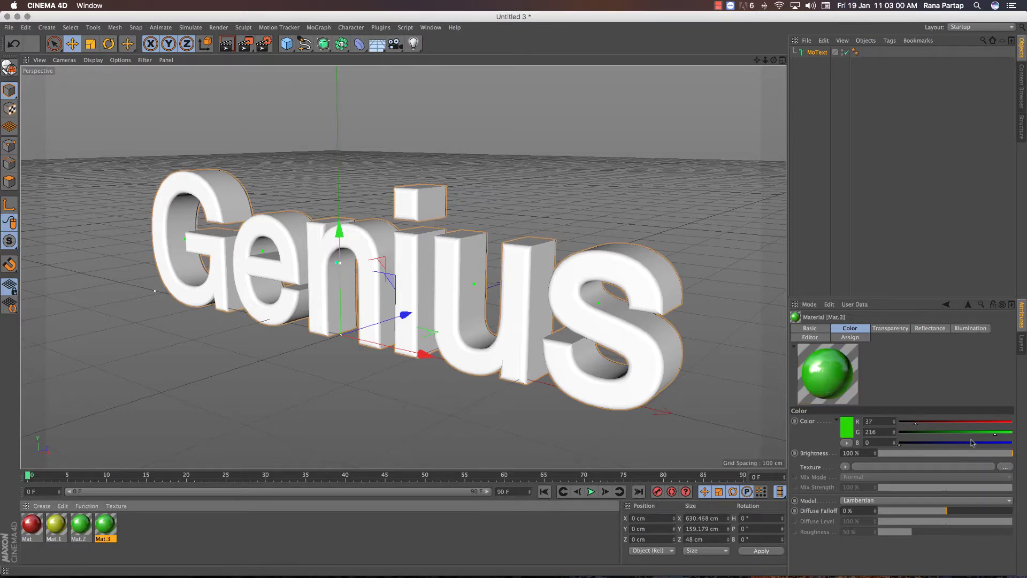
pyautogui.moveTo(1006, 446); pyautogui.dragTo(999, 444)
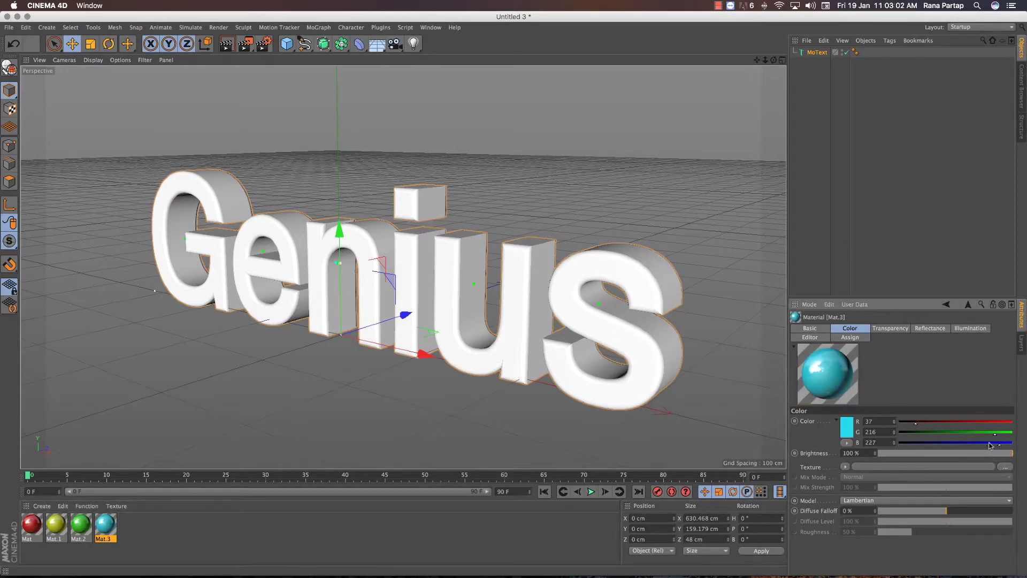
pyautogui.hotkey('ctrl', 'c')
pyautogui.hotkey('ctrl', 'v')
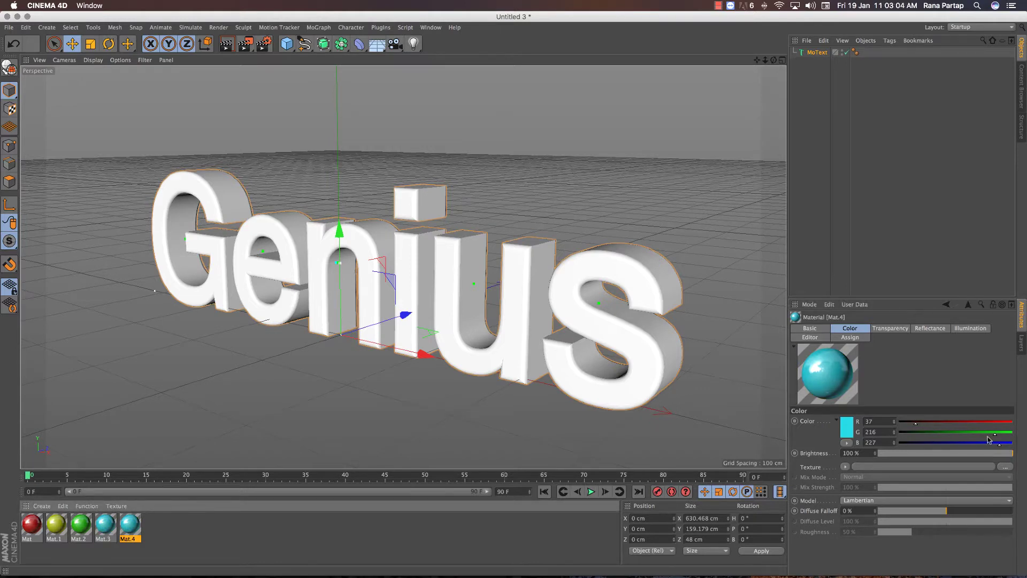
pyautogui.moveTo(970, 436); pyautogui.dragTo(906, 435)
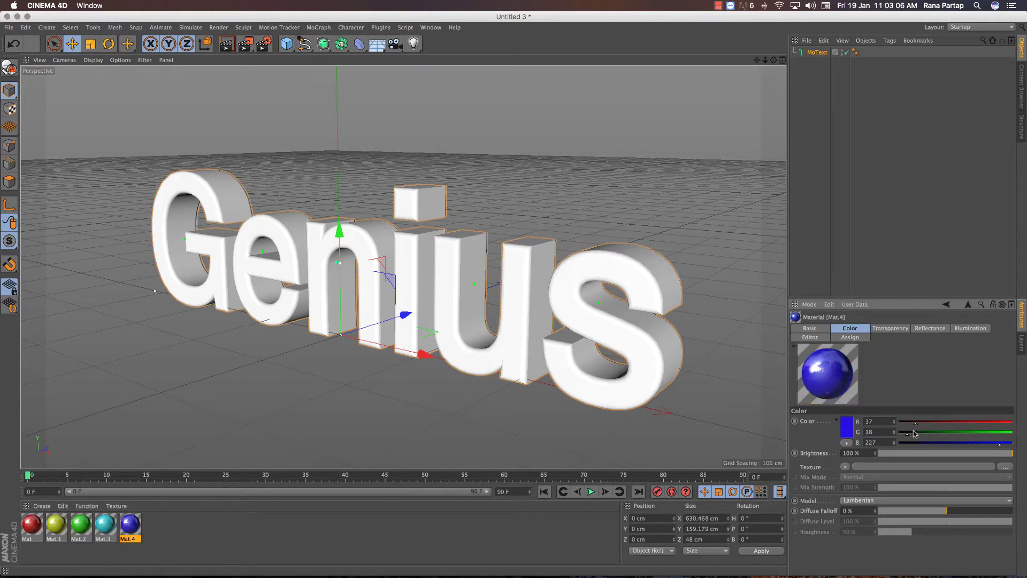
pyautogui.click(171, 527)
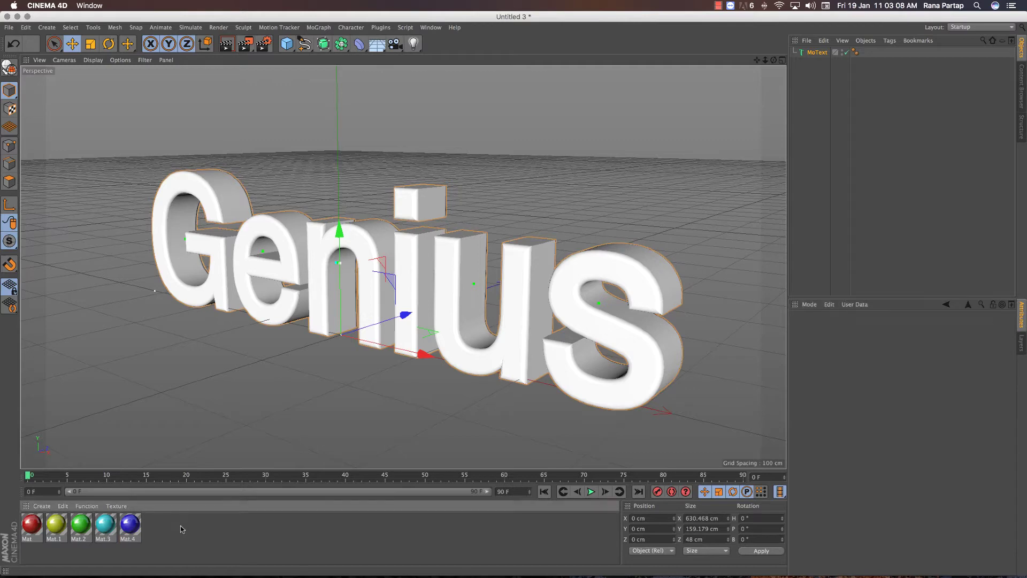
# Apply all five materials to MoText, restricting blue Mat.4 to C1 and cyan Mat.3 to C2
pyautogui.moveTo(183, 528)
pyautogui.mouseDown()
pyautogui.moveTo(21, 522)
pyautogui.moveTo(751, 133)
pyautogui.mouseUp()
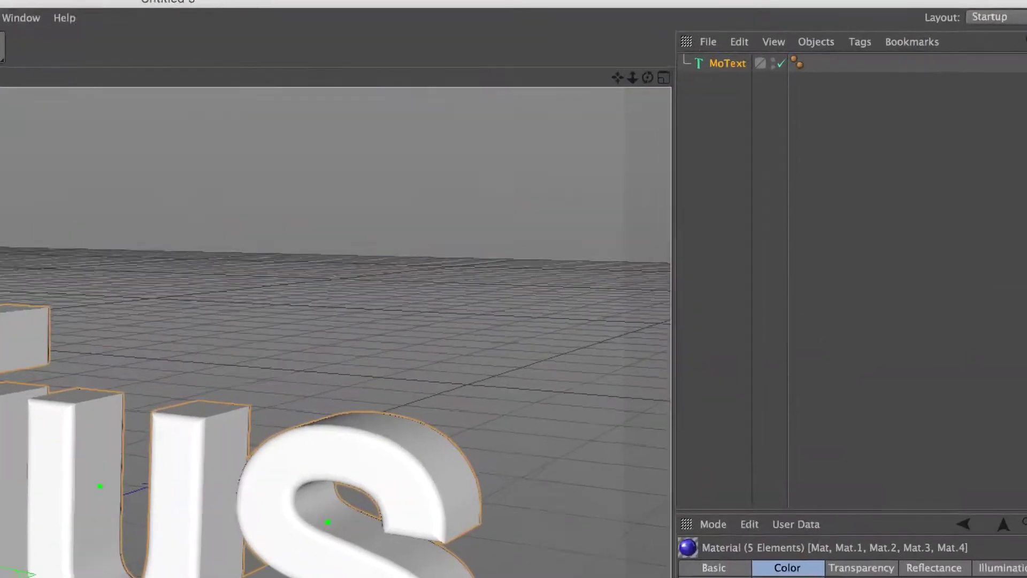
pyautogui.moveTo(588, 208); pyautogui.dragTo(679, 67)
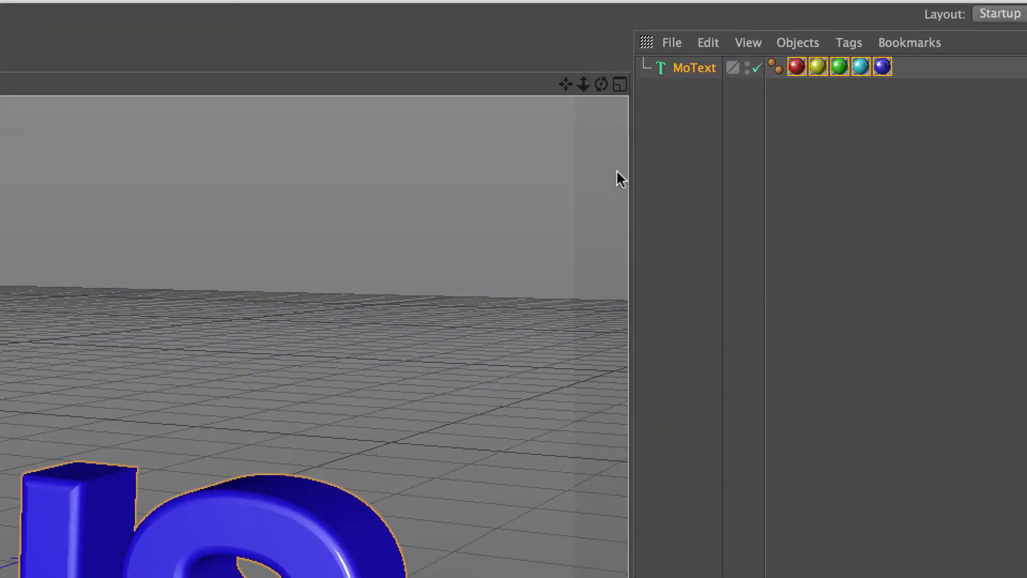
pyautogui.click(886, 70)
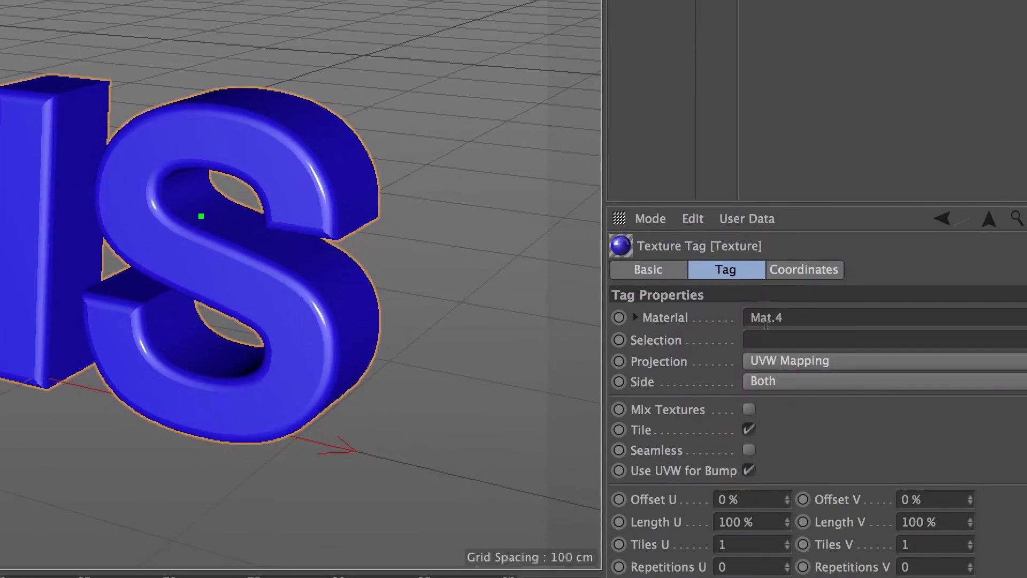
pyautogui.click(765, 335)
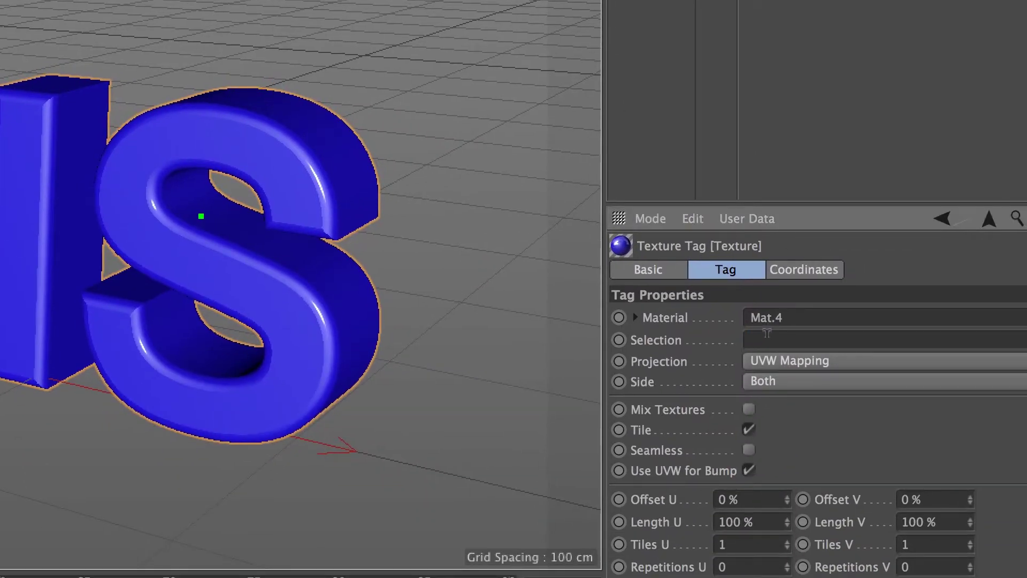
pyautogui.write('C1')
pyautogui.press('Return')
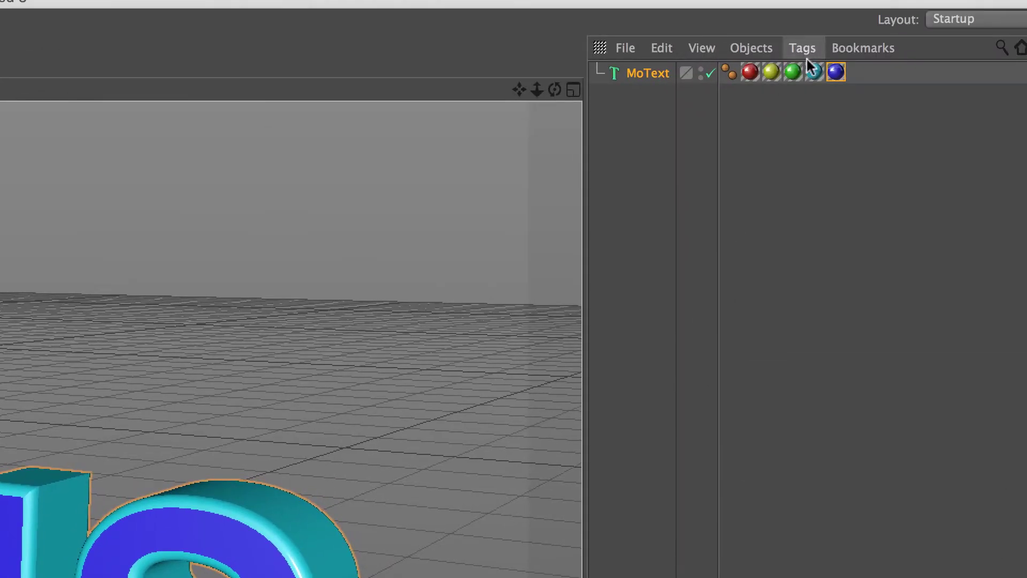
pyautogui.click(812, 70)
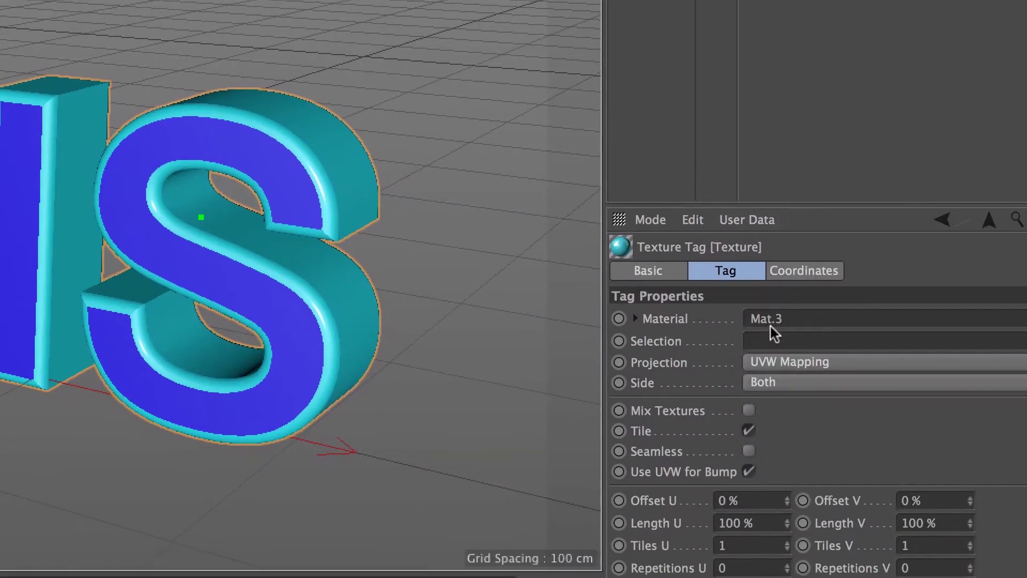
pyautogui.click(766, 335)
pyautogui.write('C2')
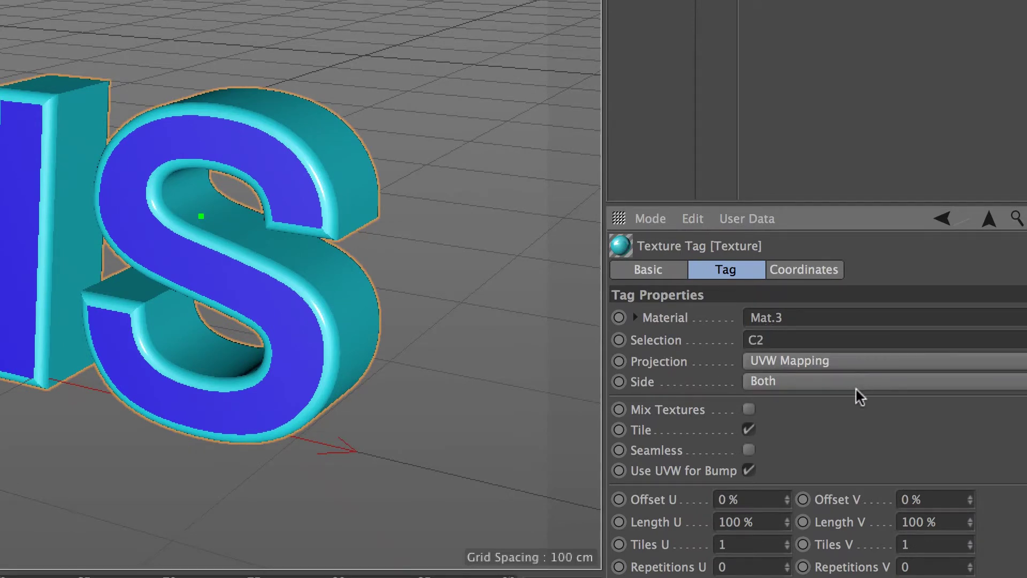
pyautogui.press('Return')
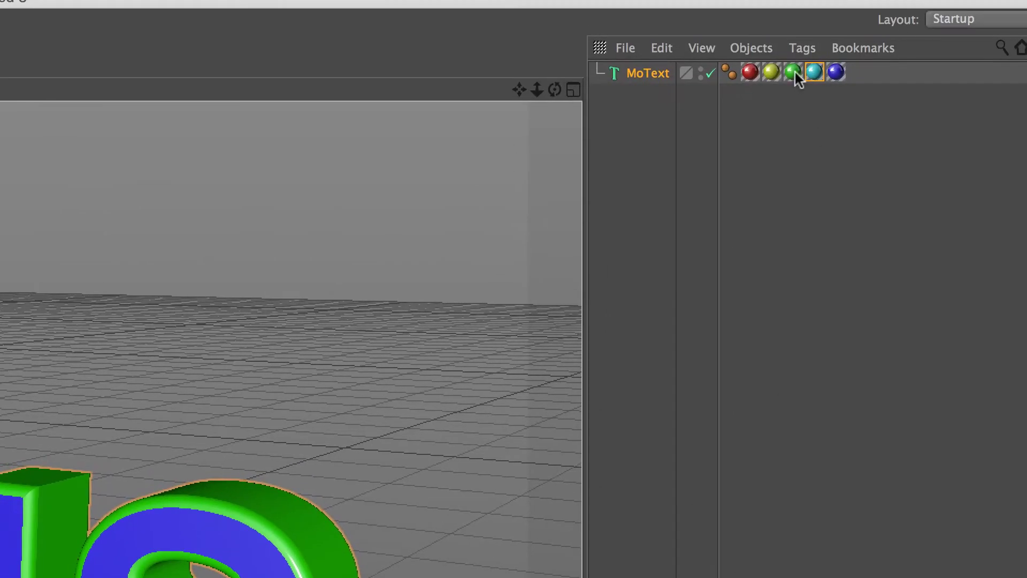
# Restrict the green Mat.2 tag to R1 and the yellow Mat.1 tag to R2
pyautogui.click(793, 72)
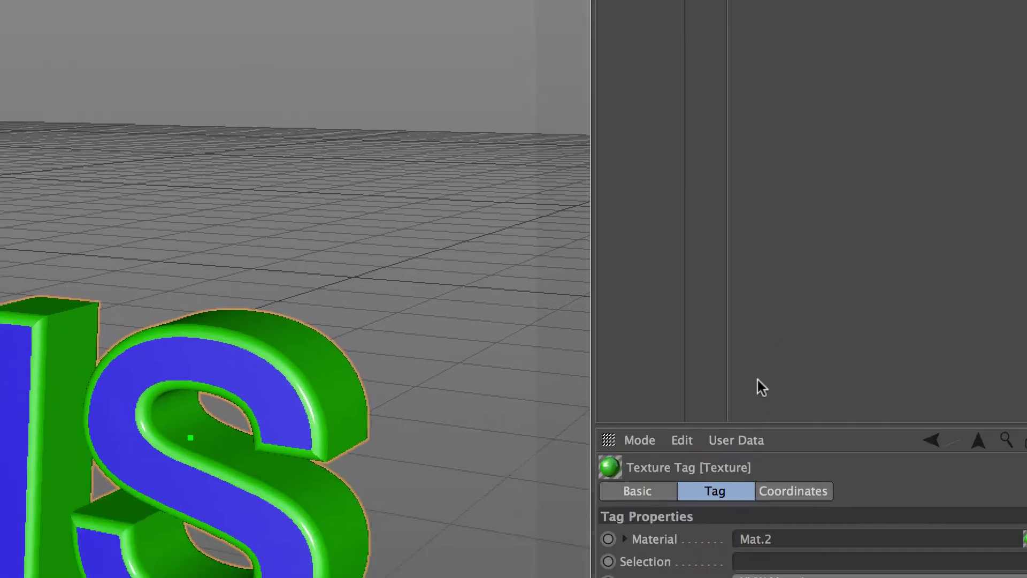
pyautogui.click(764, 336)
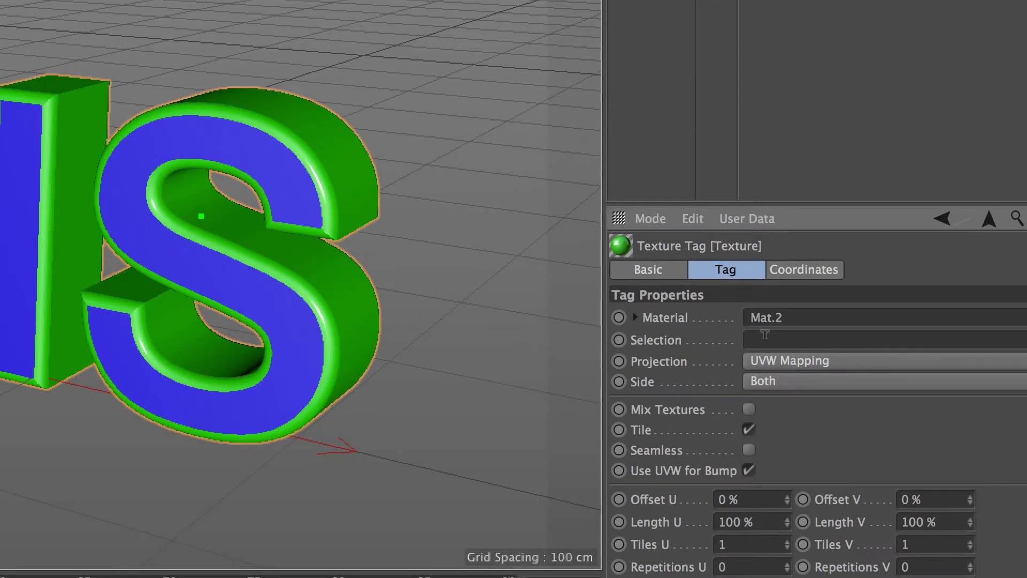
pyautogui.write('R1')
pyautogui.press('Return')
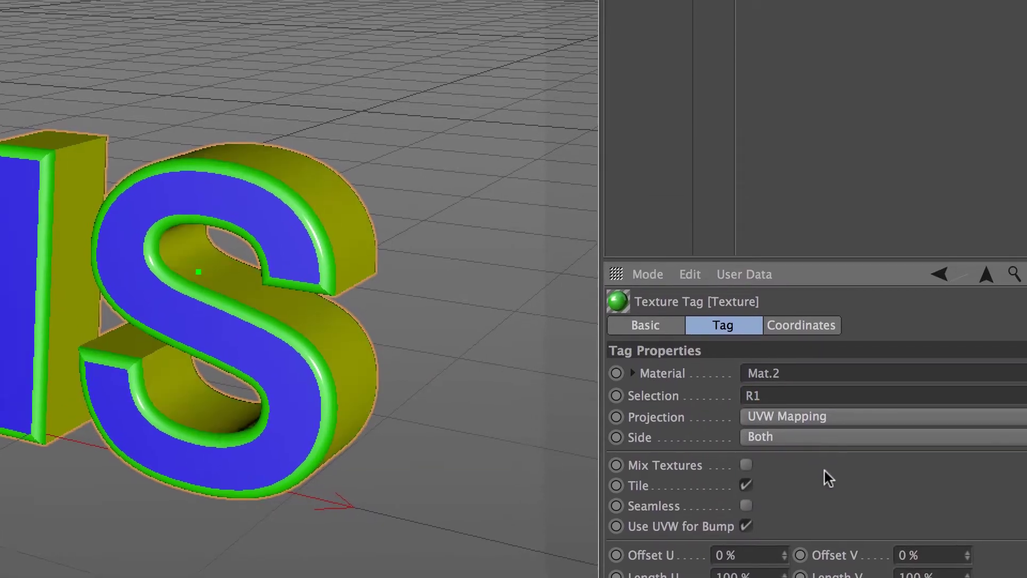
pyautogui.click(771, 72)
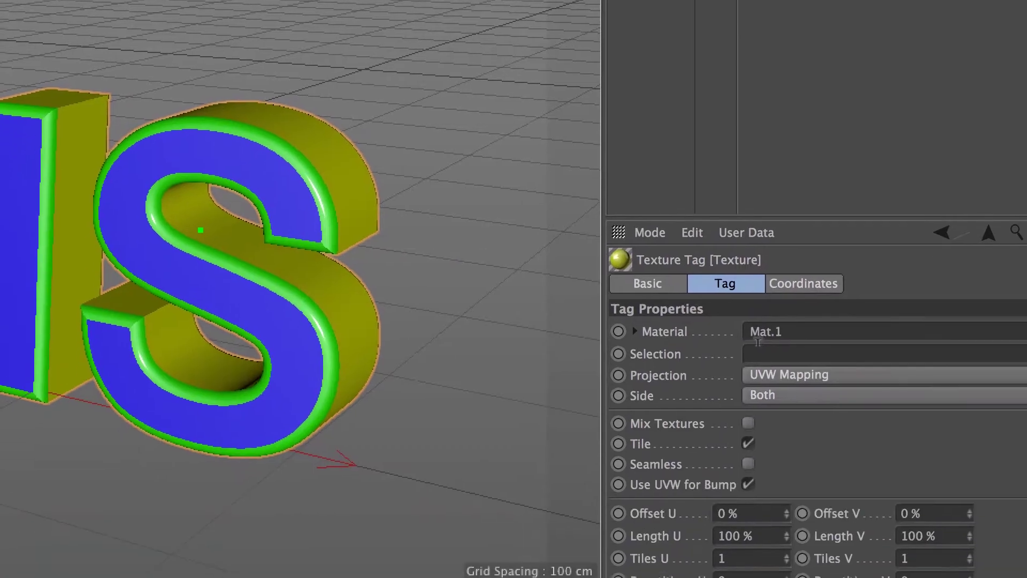
pyautogui.click(762, 336)
pyautogui.write('R2')
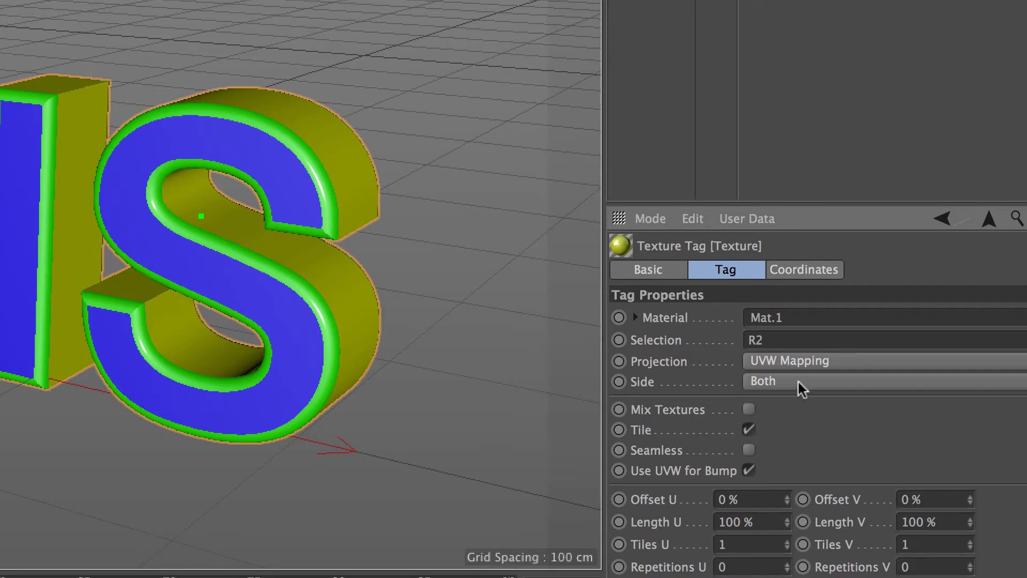
pyautogui.press('Return')
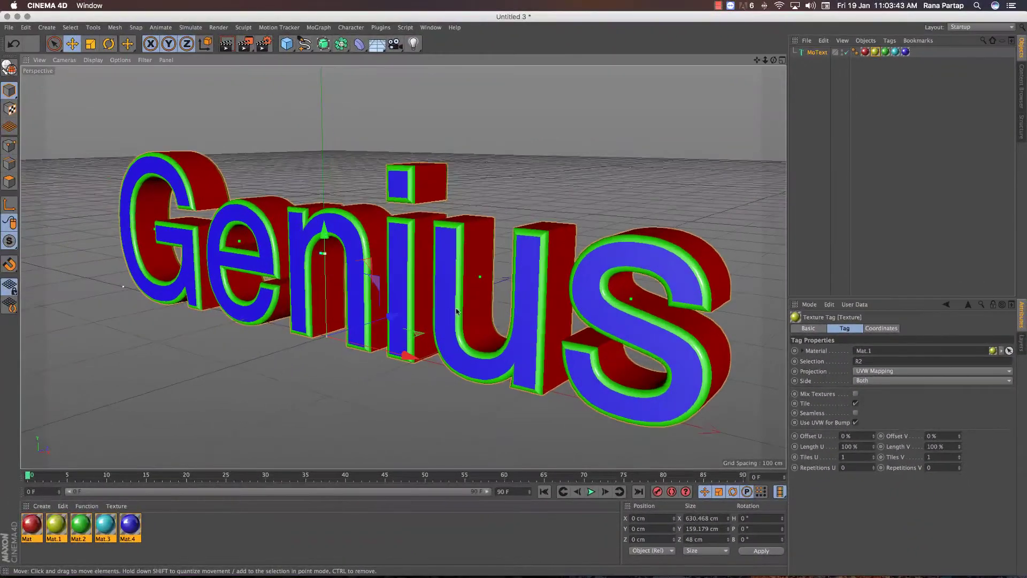
# Render a Ctrl+R preview of the coloured Genius text, then clear it and orbit slightly
pyautogui.moveTo(456, 310)
pyautogui.keyDown('alt'); pyautogui.mouseDown()
pyautogui.moveTo(268, 291)
pyautogui.moveTo(535, 305)
pyautogui.moveTo(396, 326)
pyautogui.moveTo(455, 326)
pyautogui.mouseUp(); pyautogui.keyUp('alt')
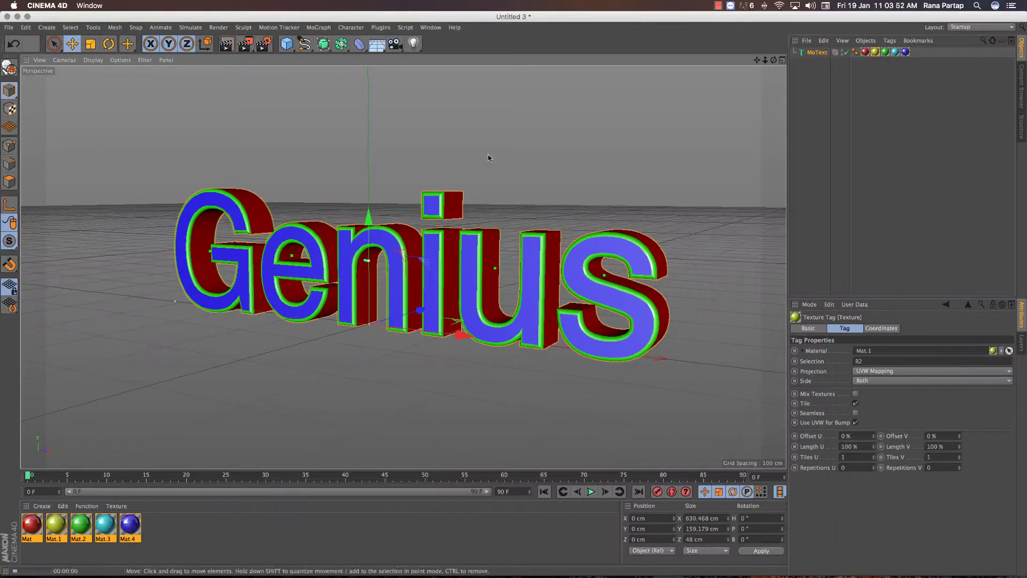
pyautogui.hotkey('ctrl', 'r')
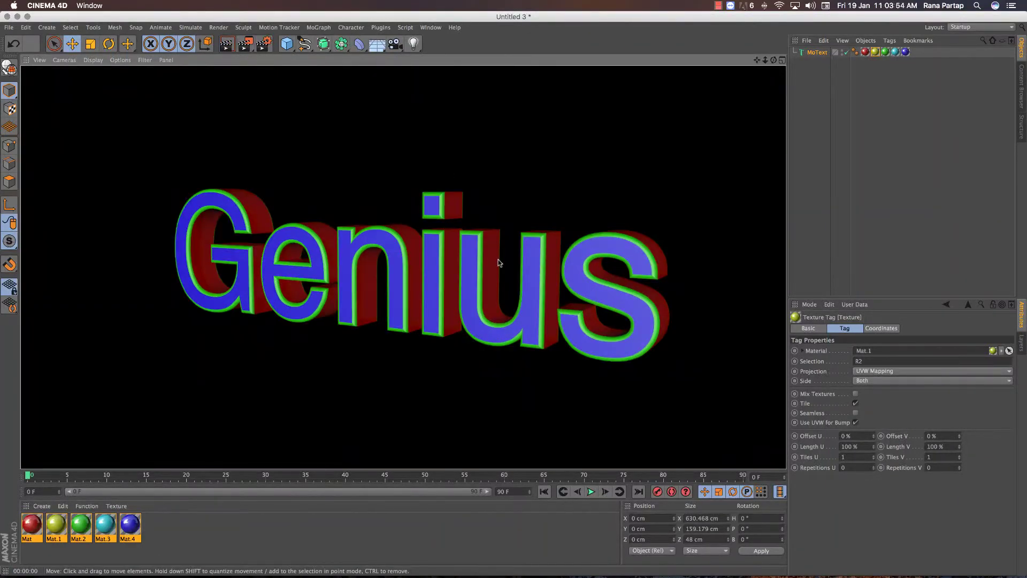
pyautogui.click(380, 179)
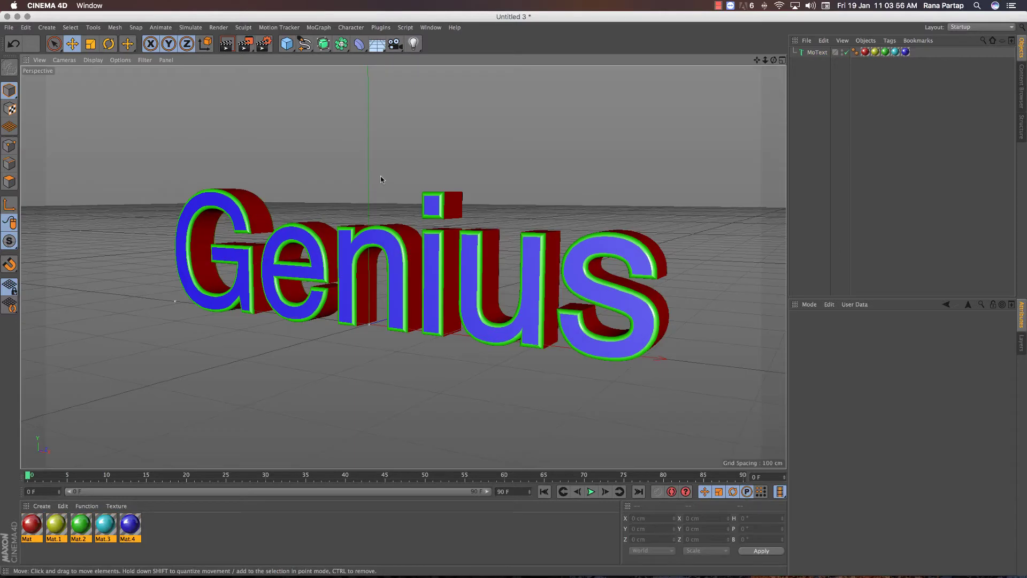
pyautogui.moveTo(382, 178)
pyautogui.keyDown('alt'); pyautogui.mouseDown()
pyautogui.moveTo(366, 196)
pyautogui.moveTo(456, 240)
pyautogui.mouseUp(); pyautogui.keyUp('alt')
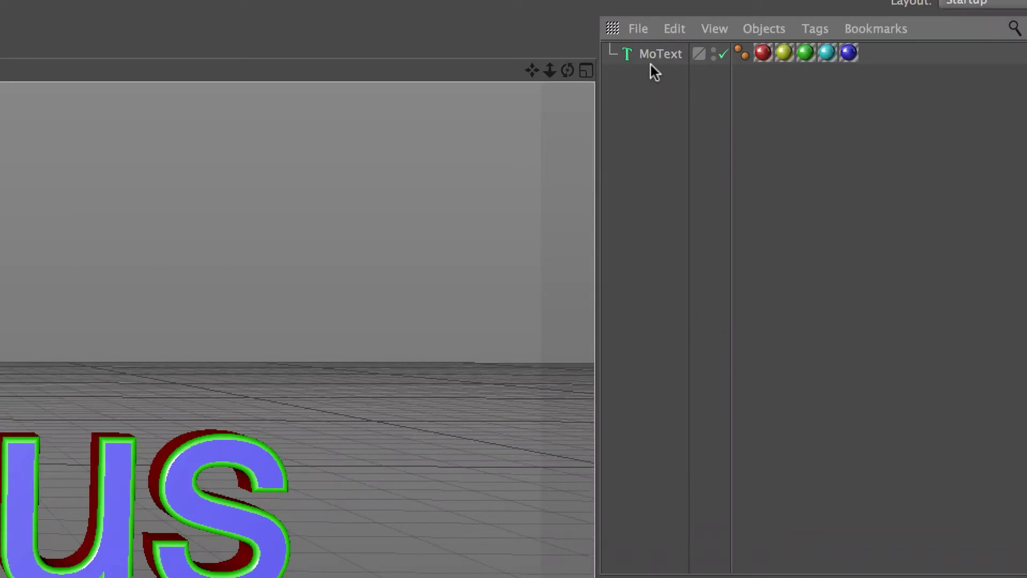
# Expand MoText and move the six letter objects G, e, n, i, u, s to the top level
pyautogui.click(652, 53)
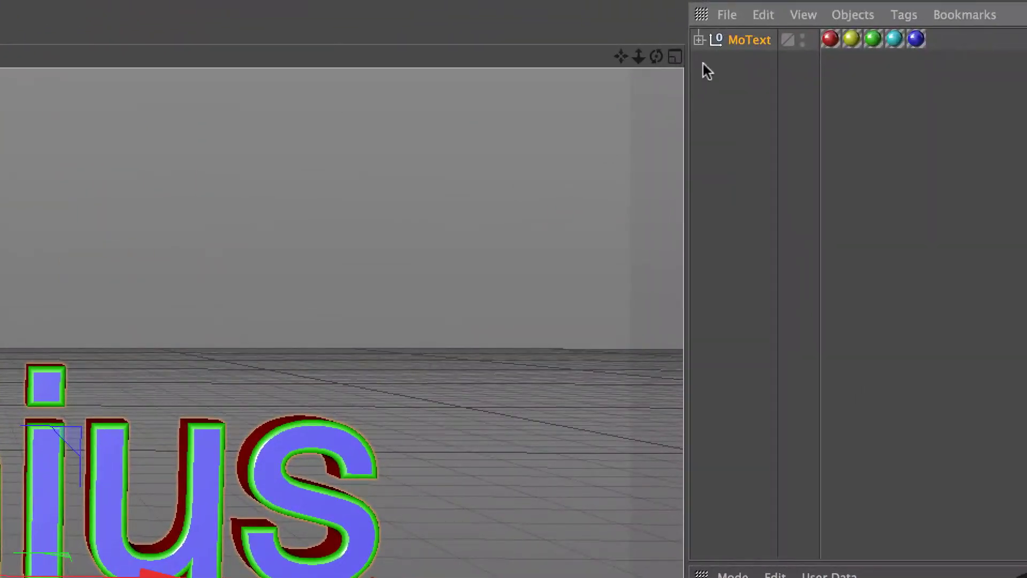
pyautogui.click(698, 39)
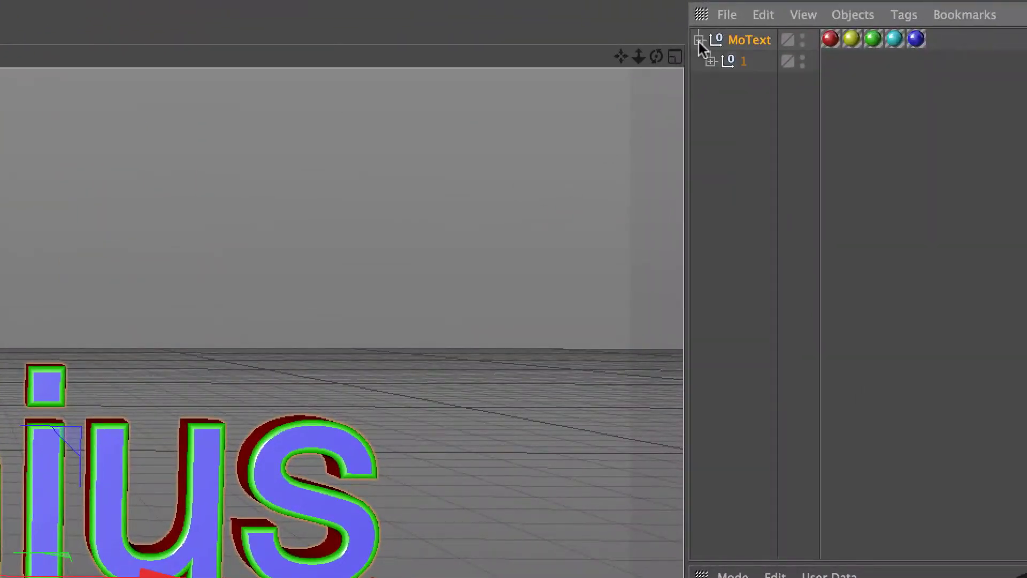
pyautogui.click(711, 61)
pyautogui.click(722, 83)
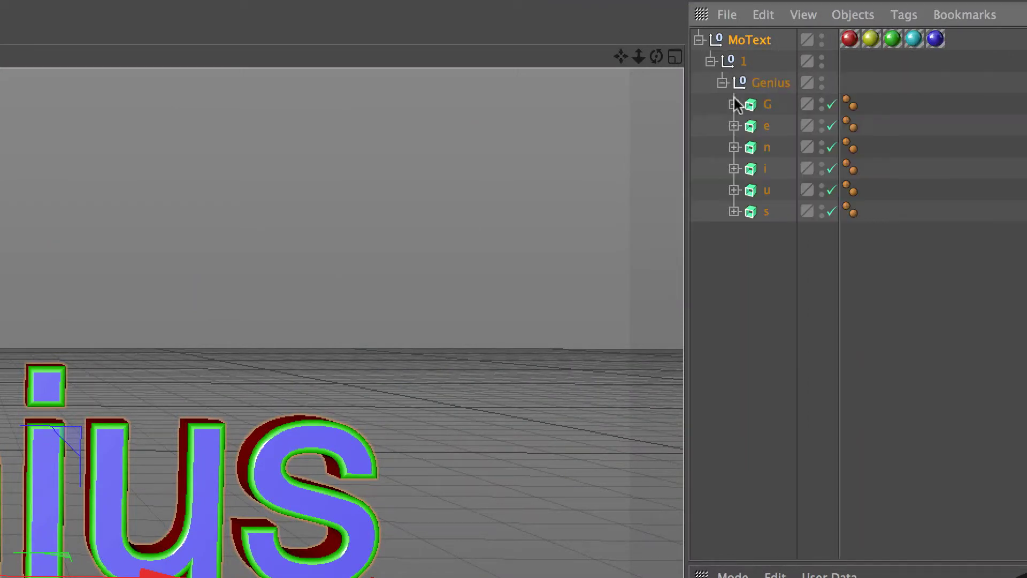
pyautogui.moveTo(736, 283); pyautogui.dragTo(770, 101)
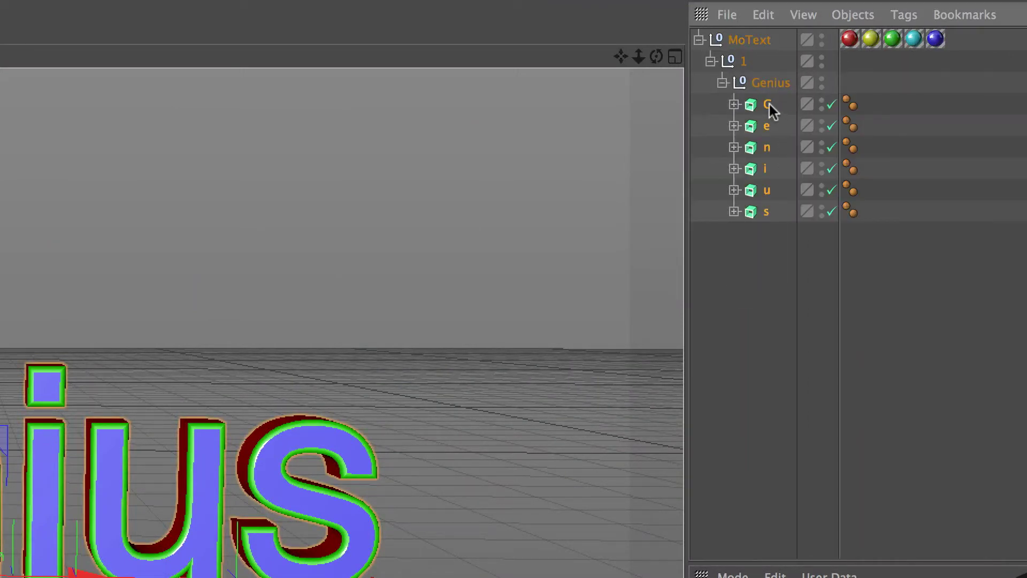
pyautogui.moveTo(769, 102); pyautogui.dragTo(761, 249)
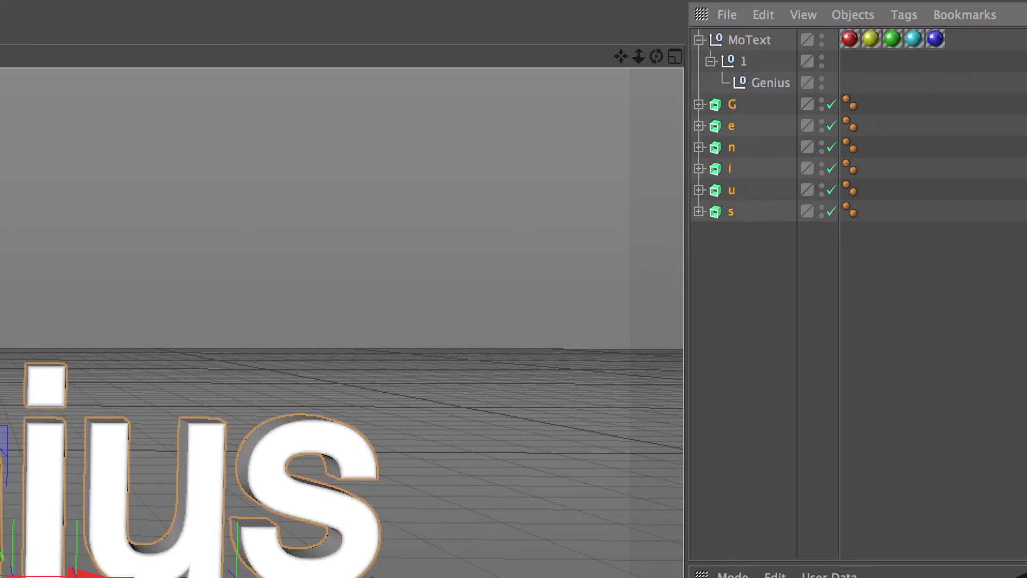
# Copy all five material tags onto every letter and delete the leftover MoText, 1 and Genius groups
pyautogui.click(850, 39)
pyautogui.moveTo(863, 91); pyautogui.dragTo(871, 146)
pyautogui.keyDown('ctrl'); pyautogui.moveTo(873, 102); pyautogui.dragTo(874, 132); pyautogui.keyUp('ctrl')
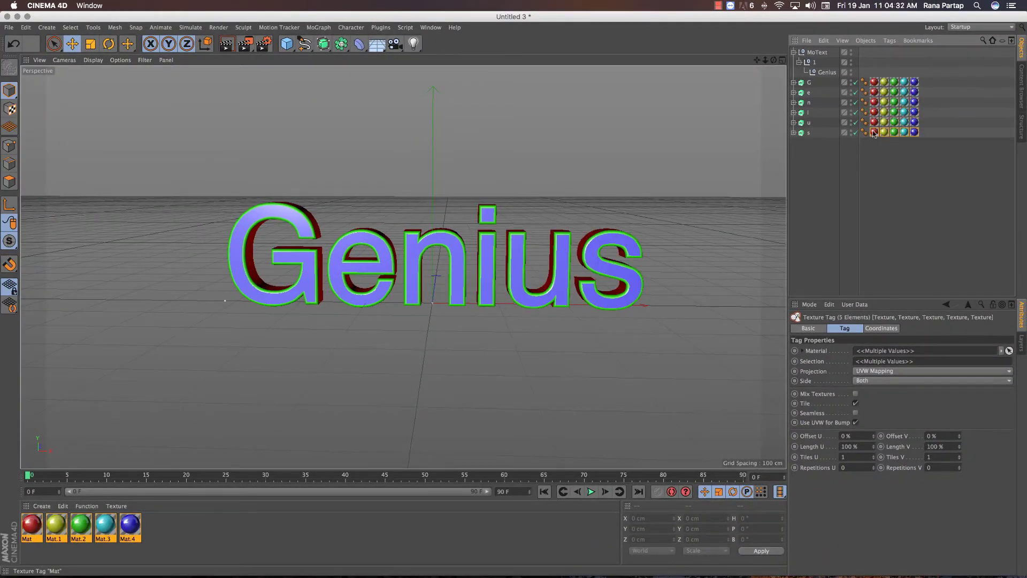
pyautogui.keyDown('alt'); pyautogui.moveTo(568, 205); pyautogui.dragTo(563, 198); pyautogui.keyUp('alt')
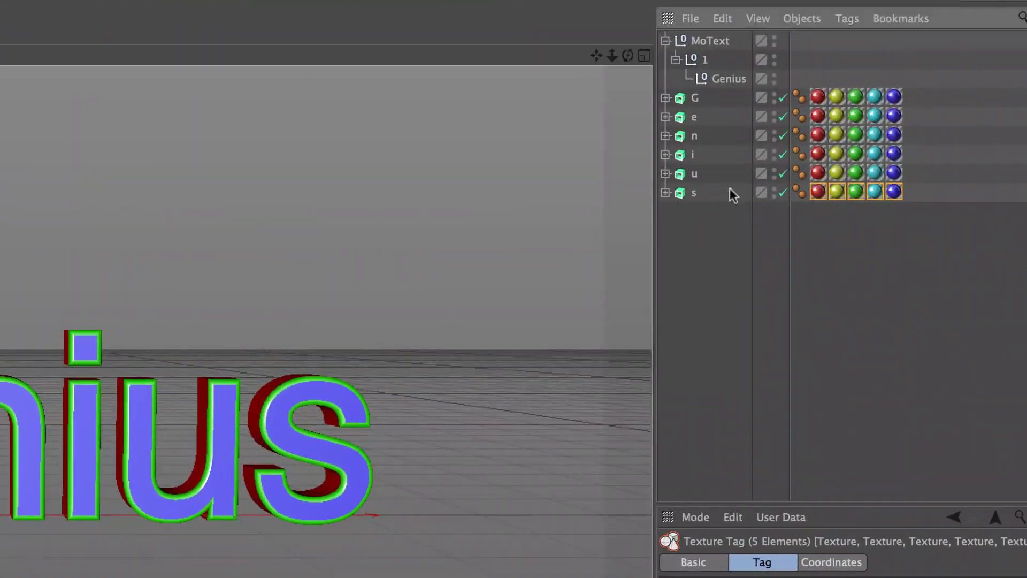
pyautogui.click(703, 41)
pyautogui.press('Delete')
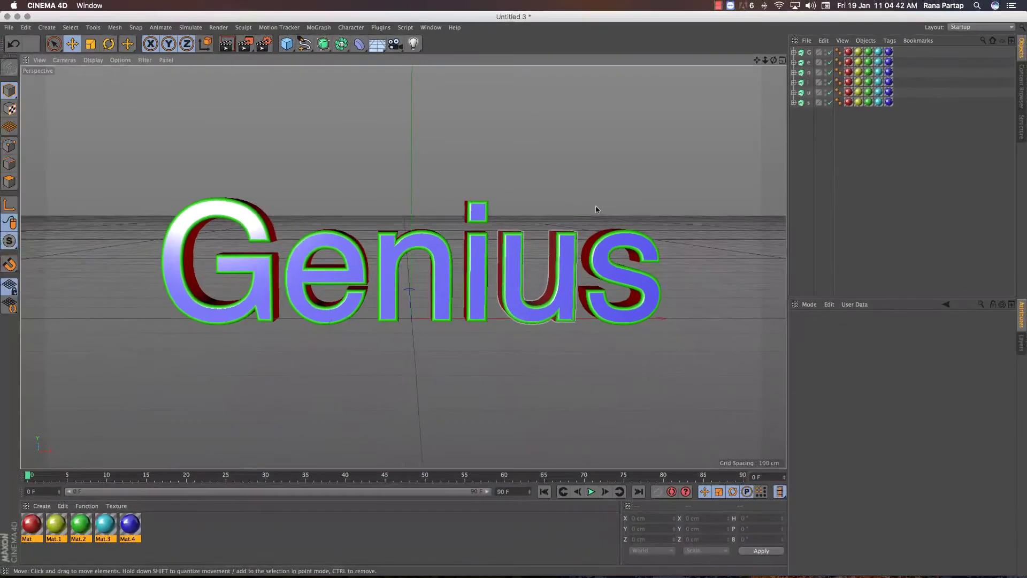
# Lift all six Genius letters straight up in the Front view to a Y position of about 793 cm
pyautogui.moveTo(596, 210)
pyautogui.keyDown('alt'); pyautogui.mouseDown()
pyautogui.moveTo(475, 256)
pyautogui.moveTo(548, 223)
pyautogui.mouseUp(); pyautogui.keyUp('alt')
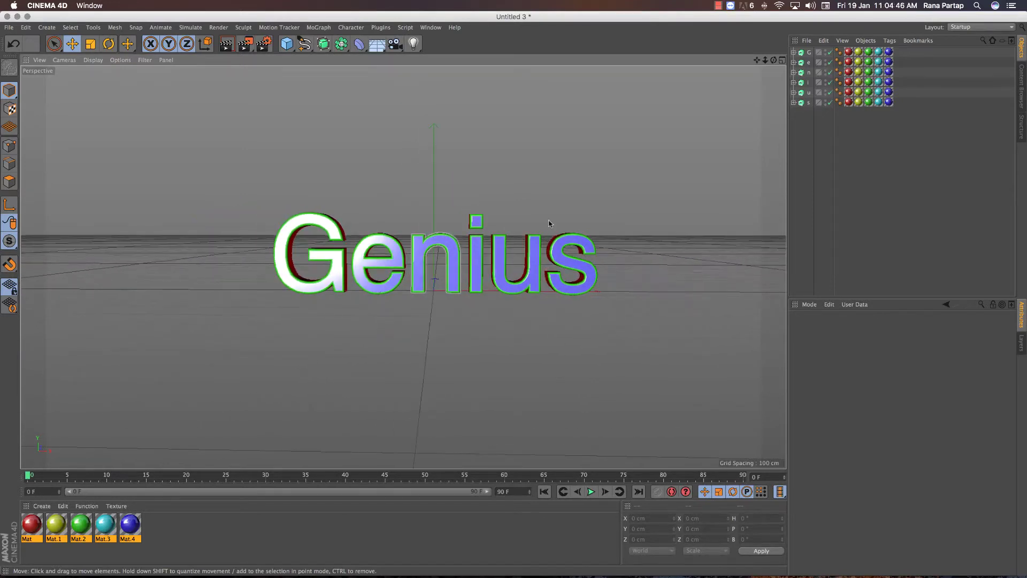
pyautogui.click(782, 62)
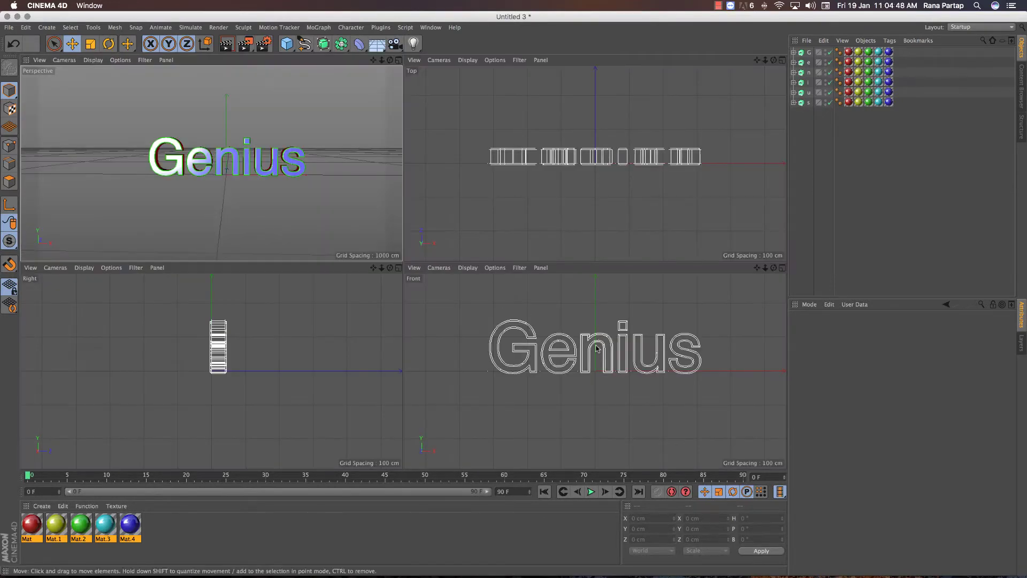
pyautogui.scroll(-2, 596, 348)
pyautogui.moveTo(802, 145); pyautogui.dragTo(808, 50)
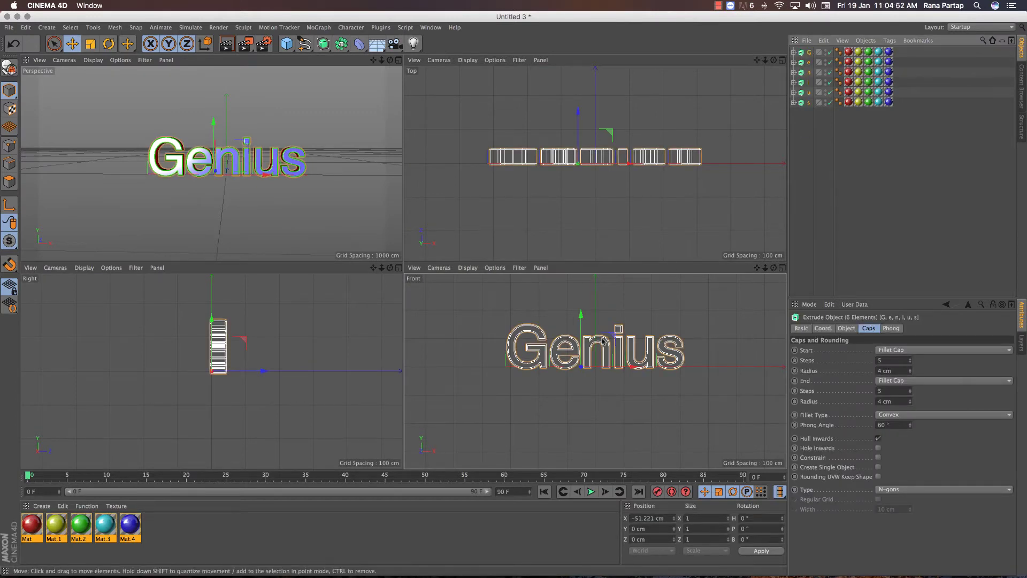
pyautogui.scroll(-1, 602, 340)
pyautogui.scroll(-1, 605, 343)
pyautogui.scroll(-2, 609, 349)
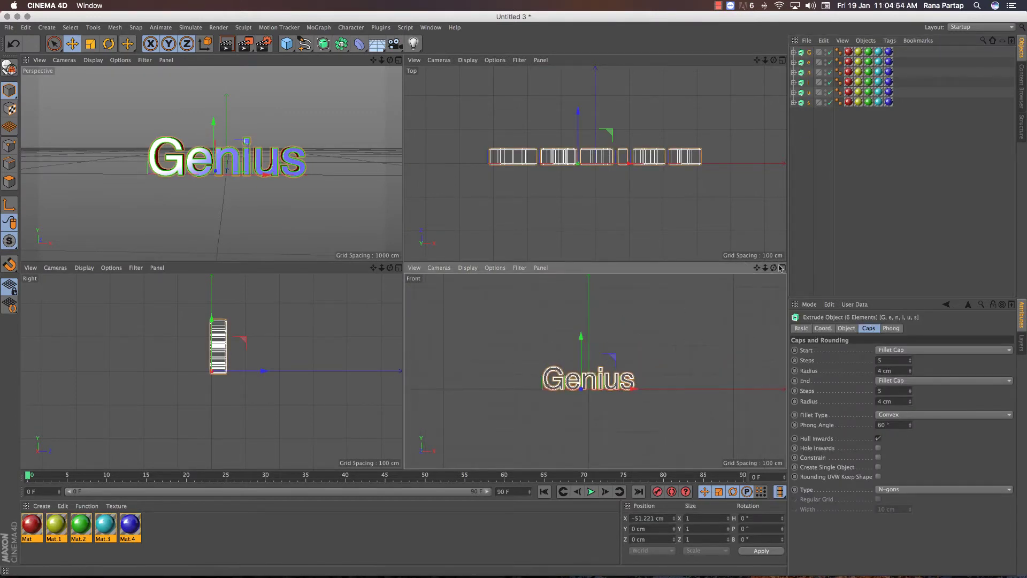
pyautogui.middleClick(508, 278)
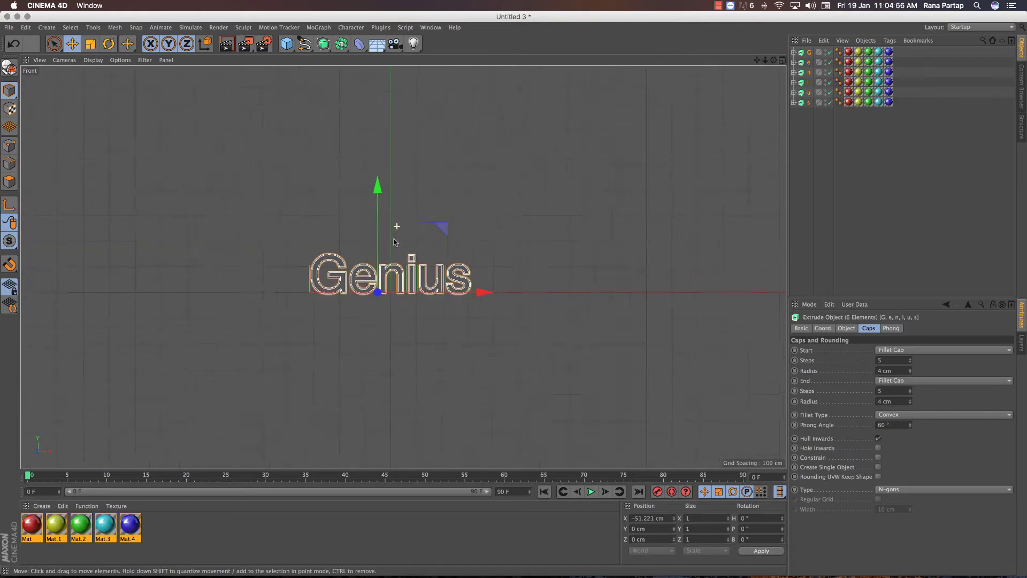
pyautogui.scroll(-2, 393, 230)
pyautogui.moveTo(406, 230); pyautogui.dragTo(407, 53)
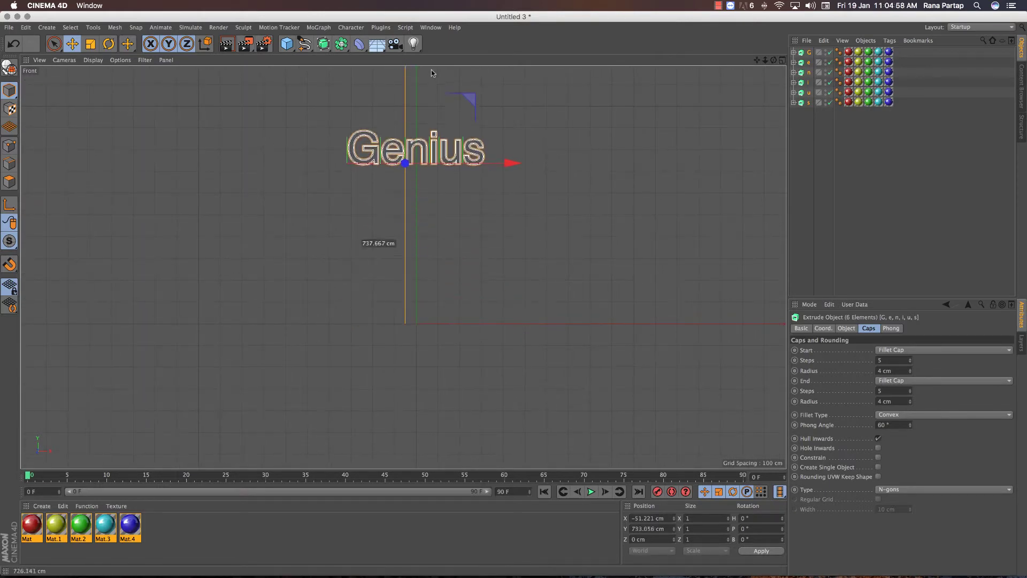
pyautogui.moveTo(405, 147); pyautogui.dragTo(405, 150)
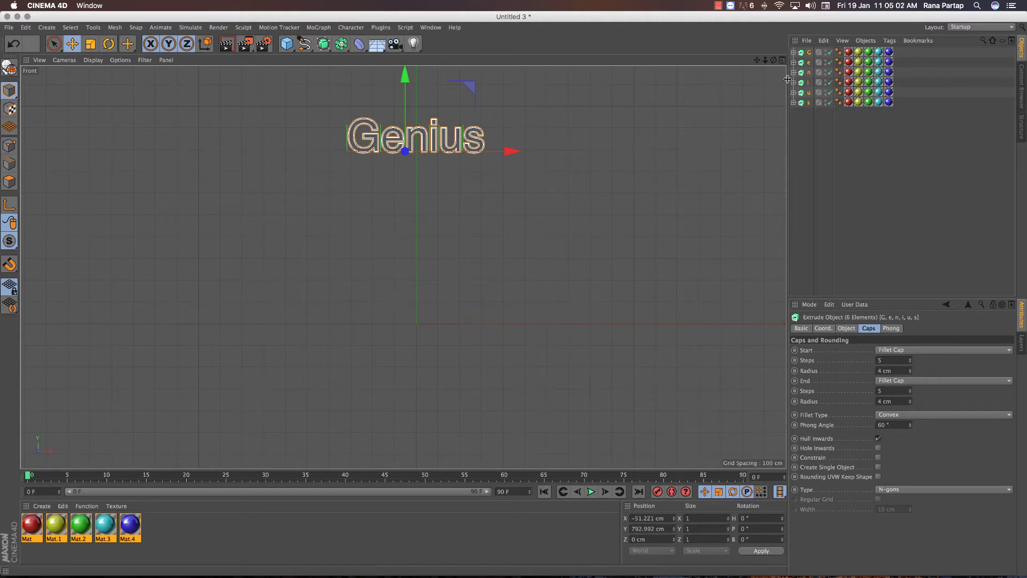
pyautogui.middleClick(479, 180)
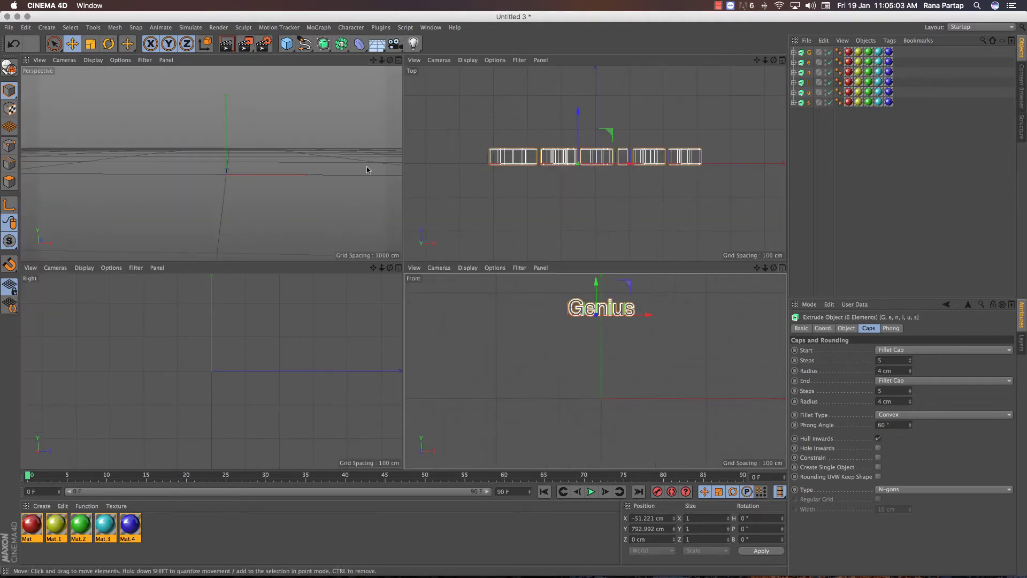
# Add a Floor object to the scene beneath the raised Genius letters
pyautogui.click(399, 60)
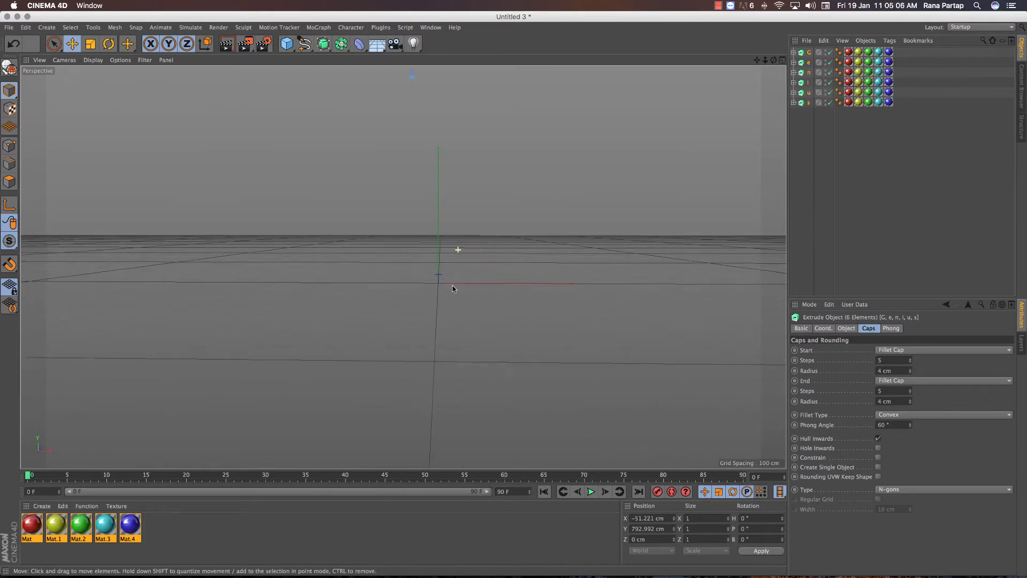
pyautogui.scroll(-3, 469, 193)
pyautogui.scroll(-3, 468, 194)
pyautogui.scroll(-3, 469, 193)
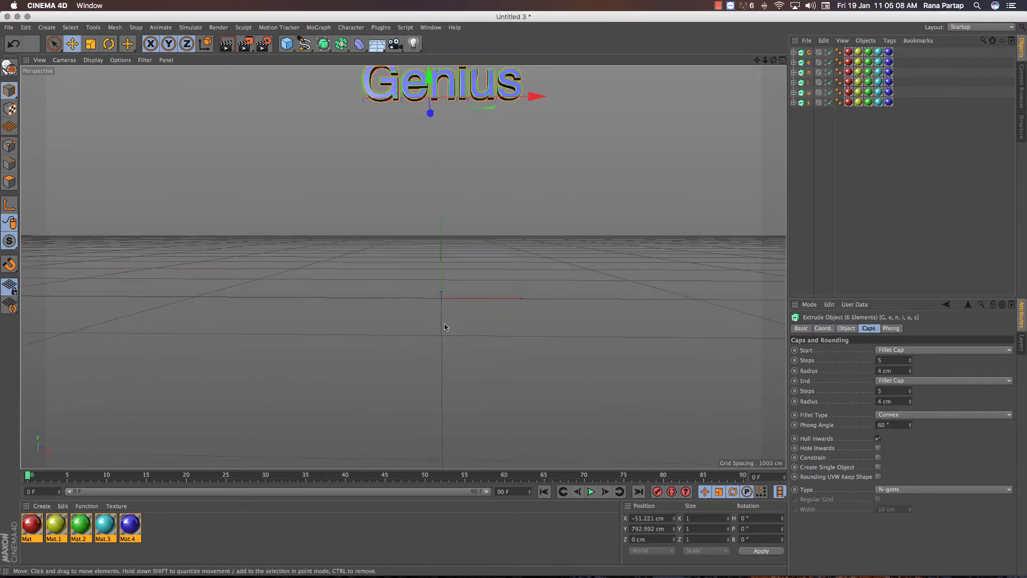
pyautogui.scroll(-3, 469, 194)
pyautogui.moveTo(469, 193); pyautogui.dragTo(467, 224, button='middle')
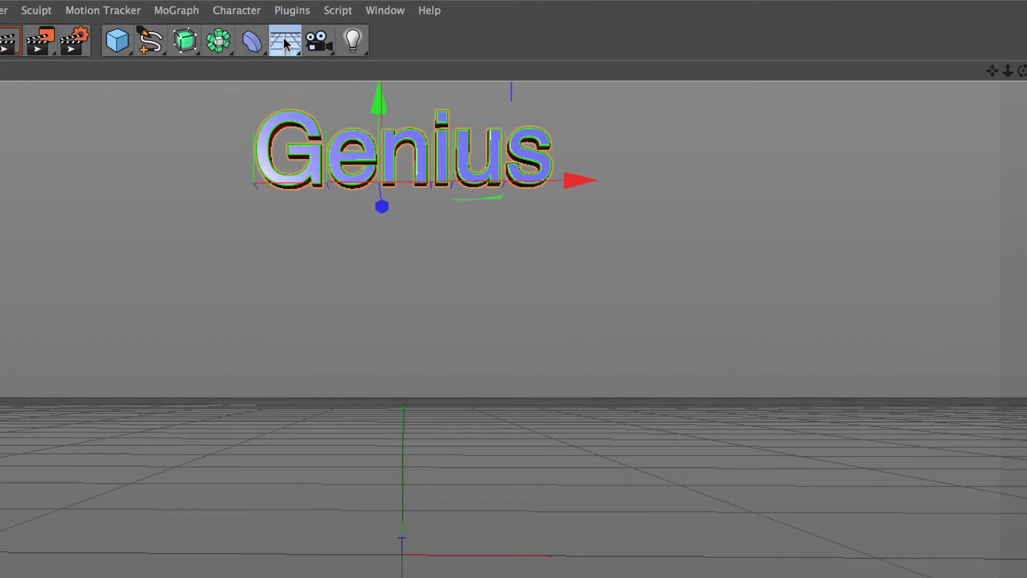
pyautogui.click(376, 44)
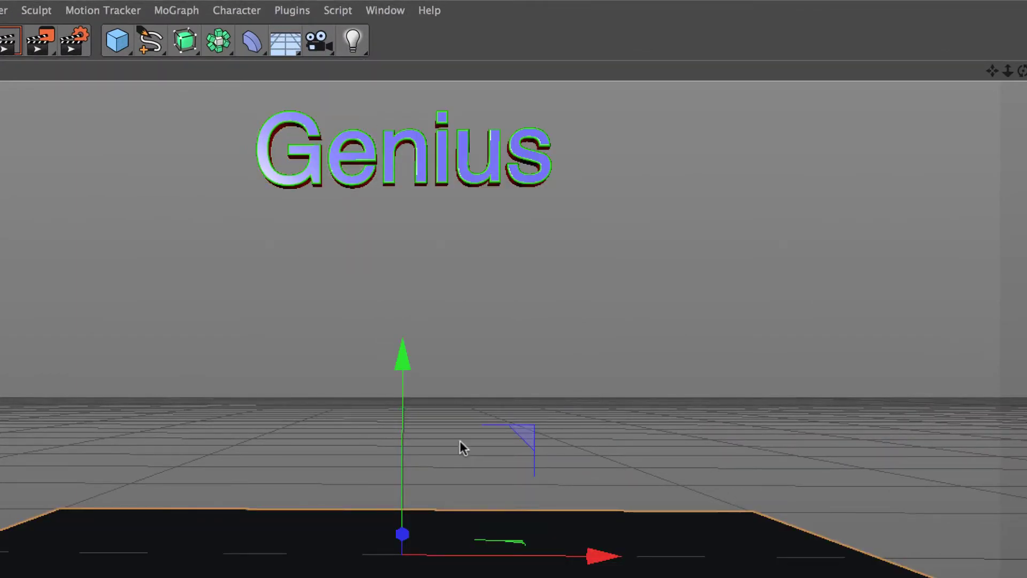
pyautogui.moveTo(456, 451); pyautogui.dragTo(473, 364, button='middle')
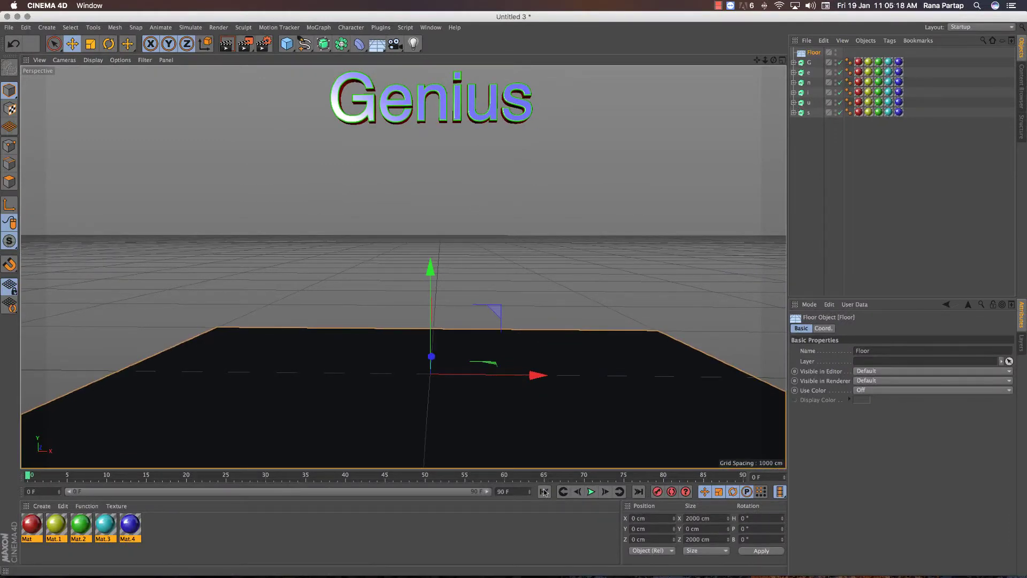
# Extend the animation's end frame from 90 to 200
pyautogui.click(591, 491)
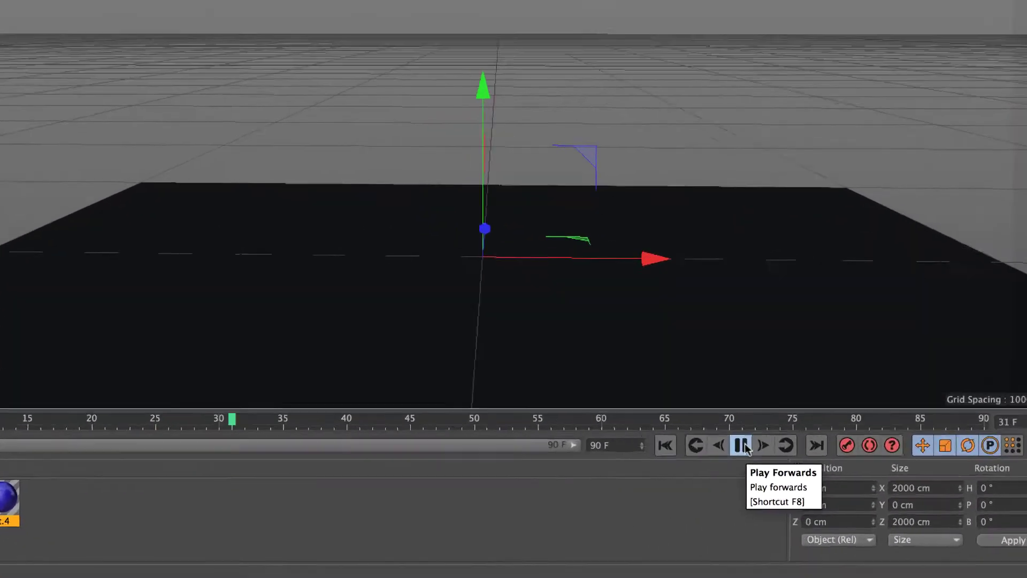
pyautogui.hotkey('ctrl', 'a')
pyautogui.press('BackSpace')
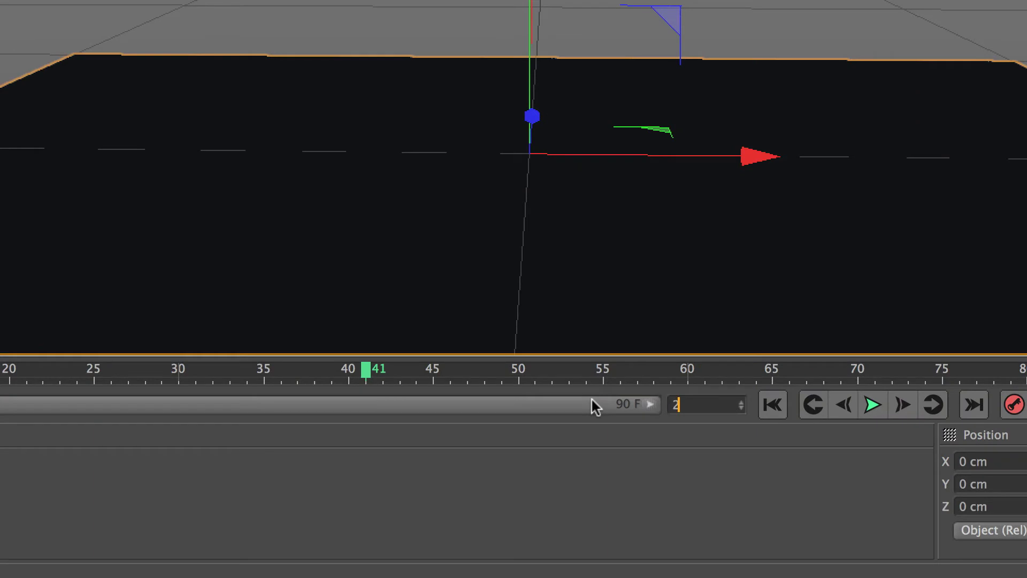
pyautogui.write('200')
pyautogui.press('Return')
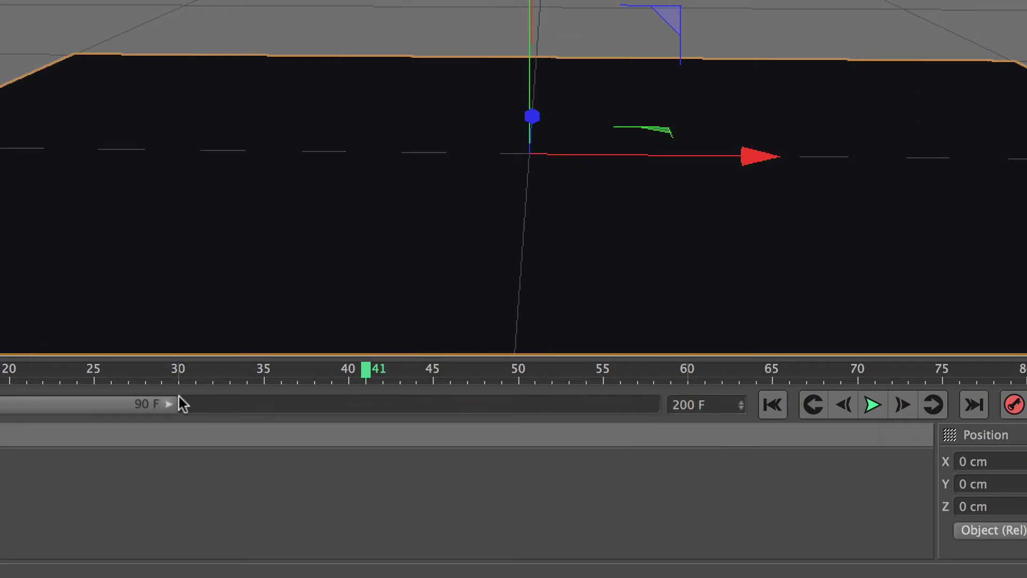
pyautogui.moveTo(168, 405); pyautogui.dragTo(650, 405)
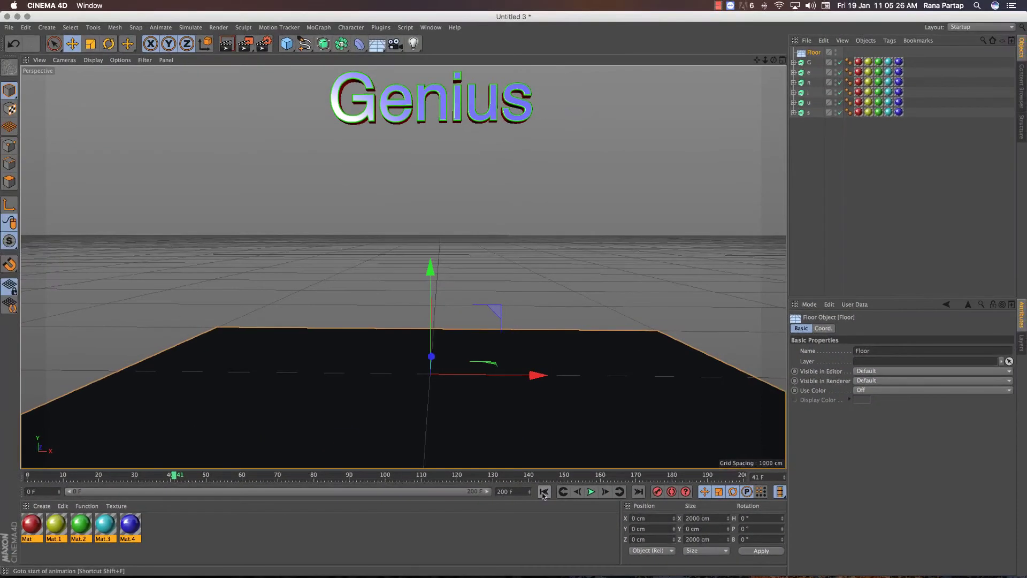
# Create a MoGraph Fracture object and nest letters G through s under it, leaving Floor separate
pyautogui.click(809, 208)
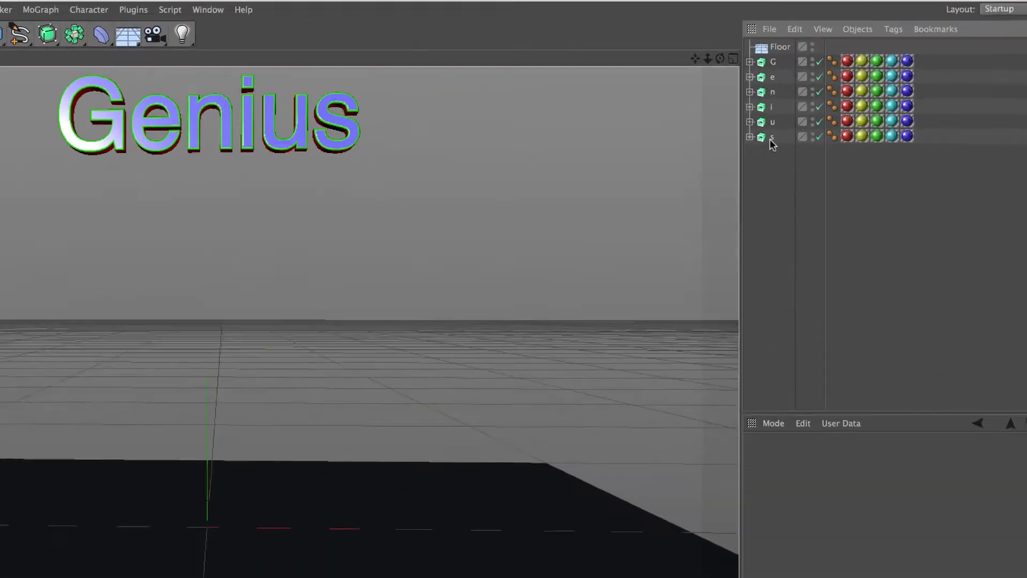
pyautogui.click(805, 113)
pyautogui.keyDown('shift'); pyautogui.click(718, 57); pyautogui.keyUp('shift')
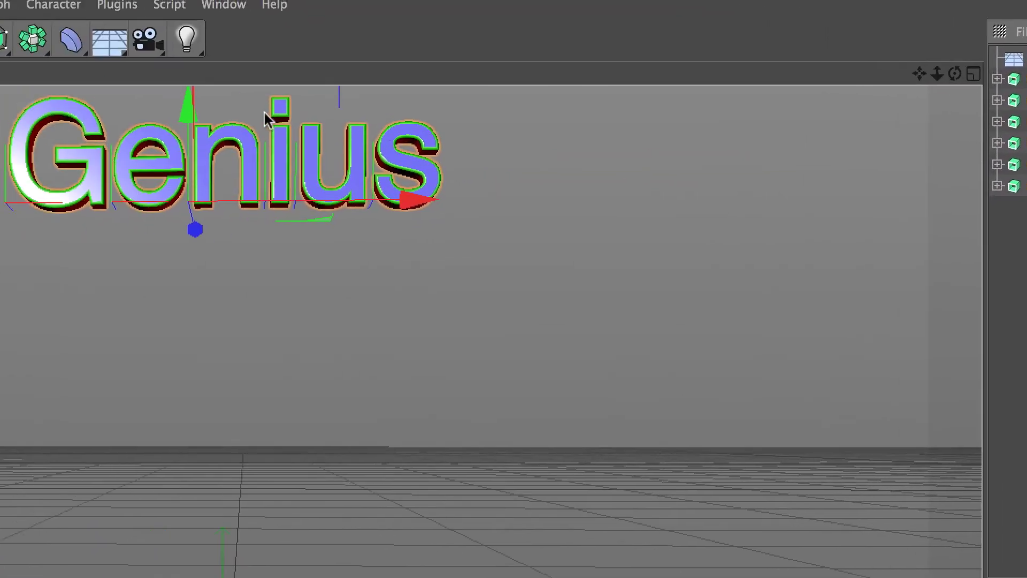
pyautogui.click(190, 15)
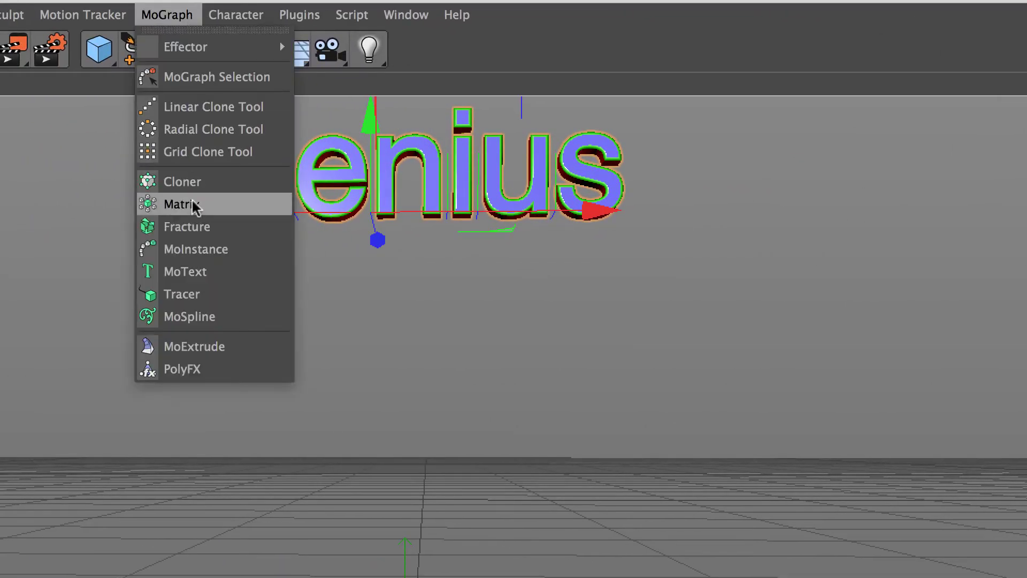
pyautogui.click(197, 223)
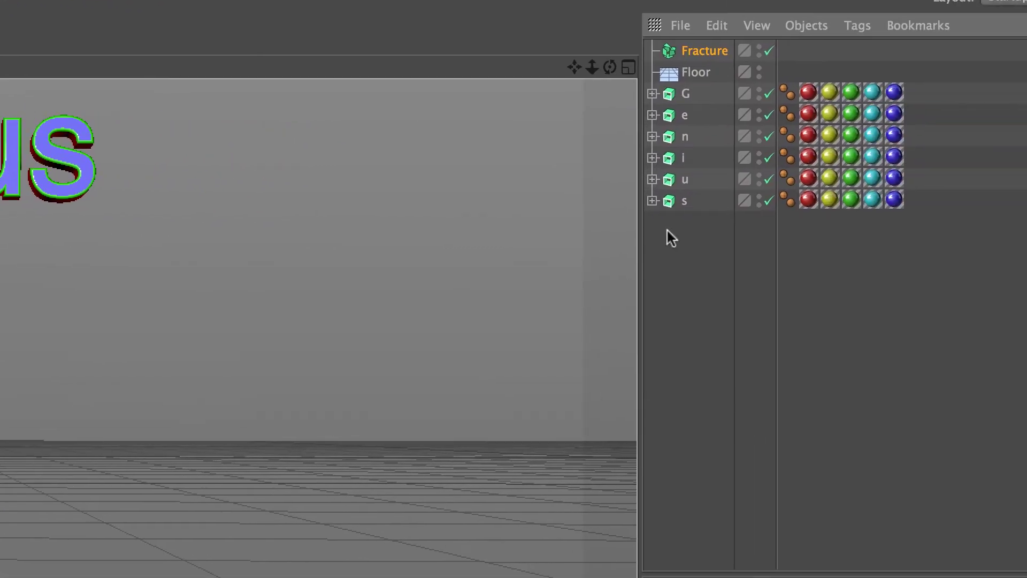
pyautogui.moveTo(679, 93); pyautogui.dragTo(675, 97)
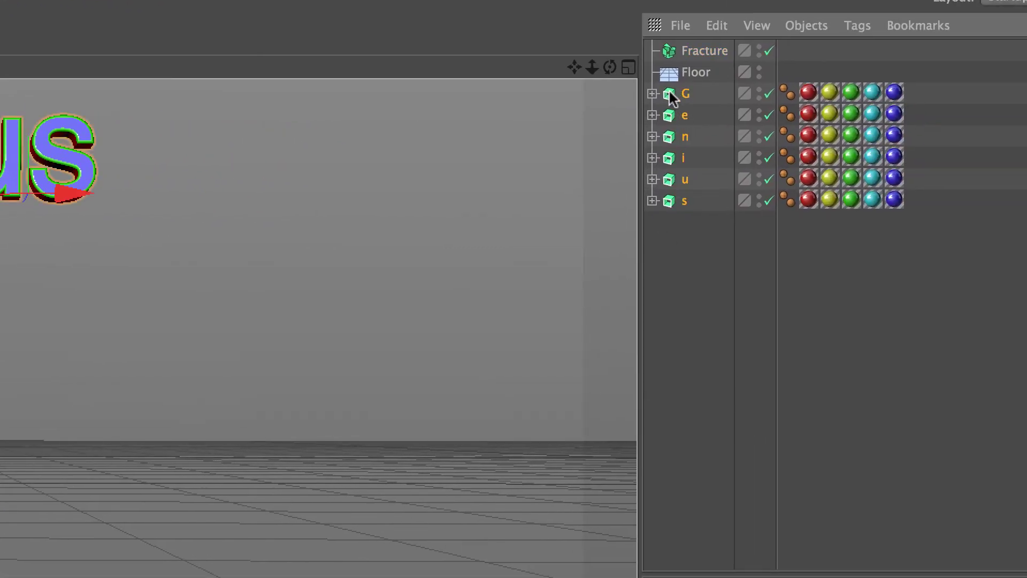
pyautogui.moveTo(702, 49); pyautogui.dragTo(702, 48)
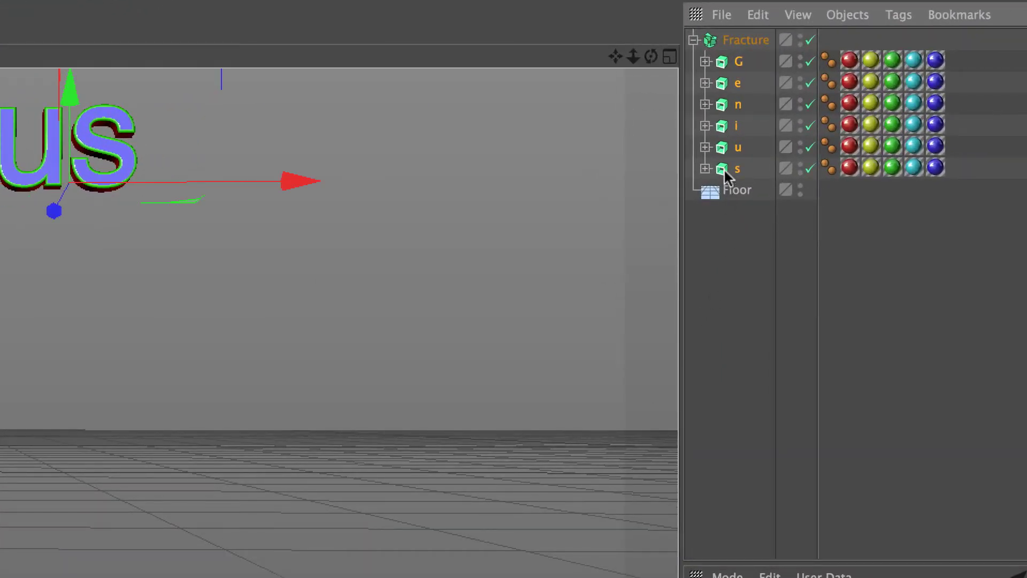
# Tag all six letters as Rigid Bodies and play the animation to watch them fall
pyautogui.rightClick(728, 65)
pyautogui.moveTo(633, 252)
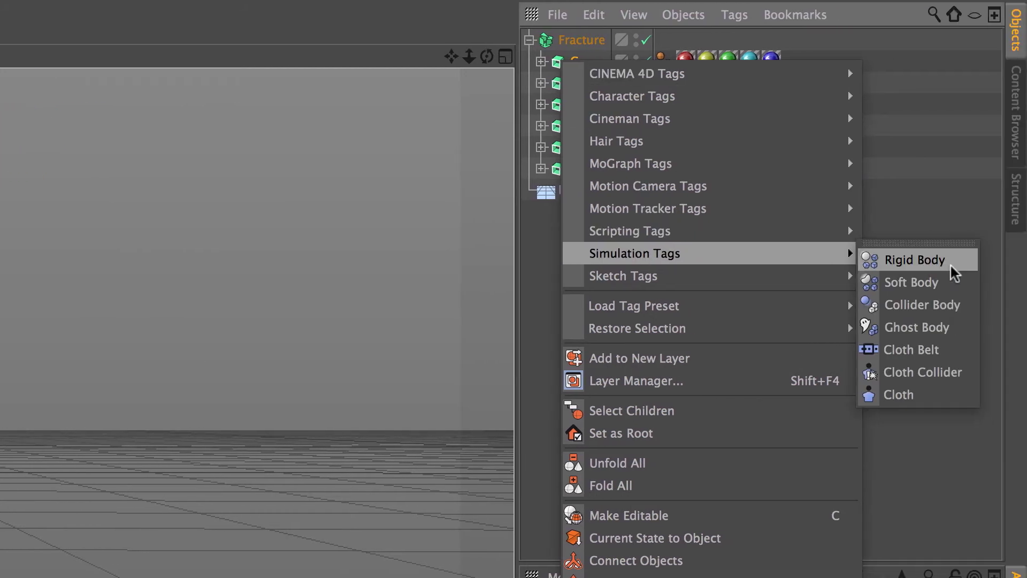
pyautogui.click(915, 260)
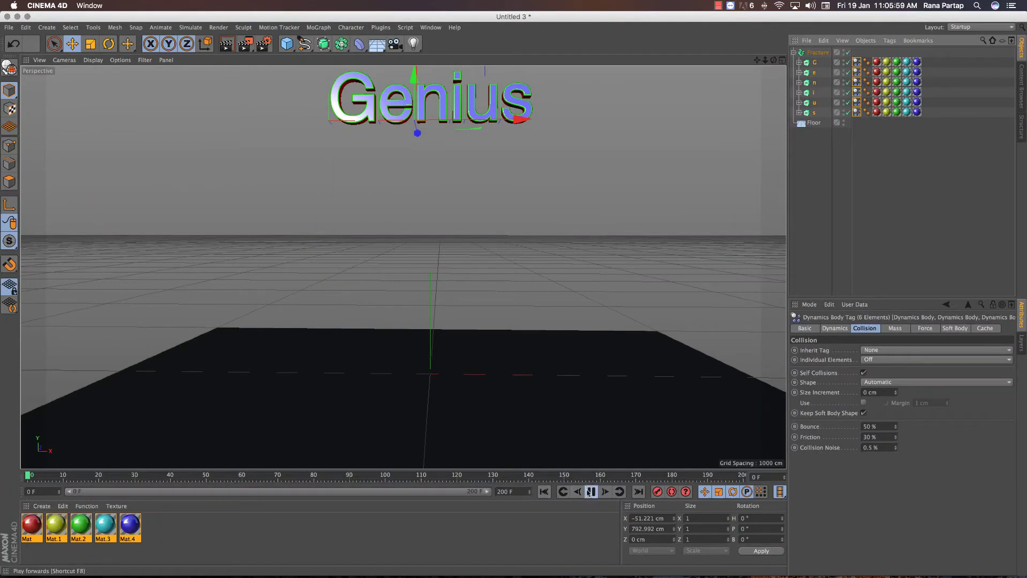
pyautogui.click(591, 491)
pyautogui.click(591, 491)
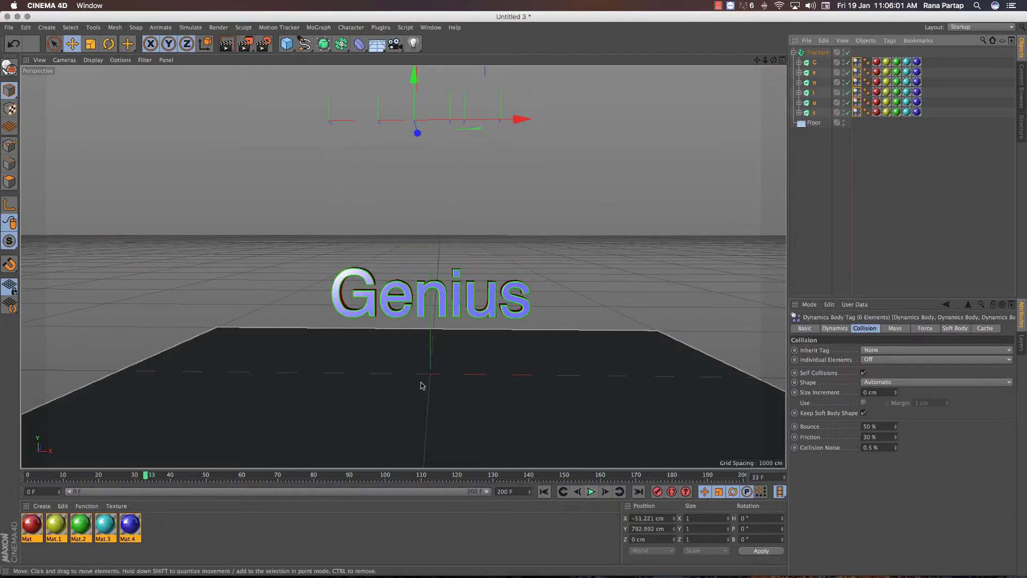
pyautogui.keyDown('alt'); pyautogui.moveTo(423, 385); pyautogui.dragTo(423, 352); pyautogui.keyUp('alt')
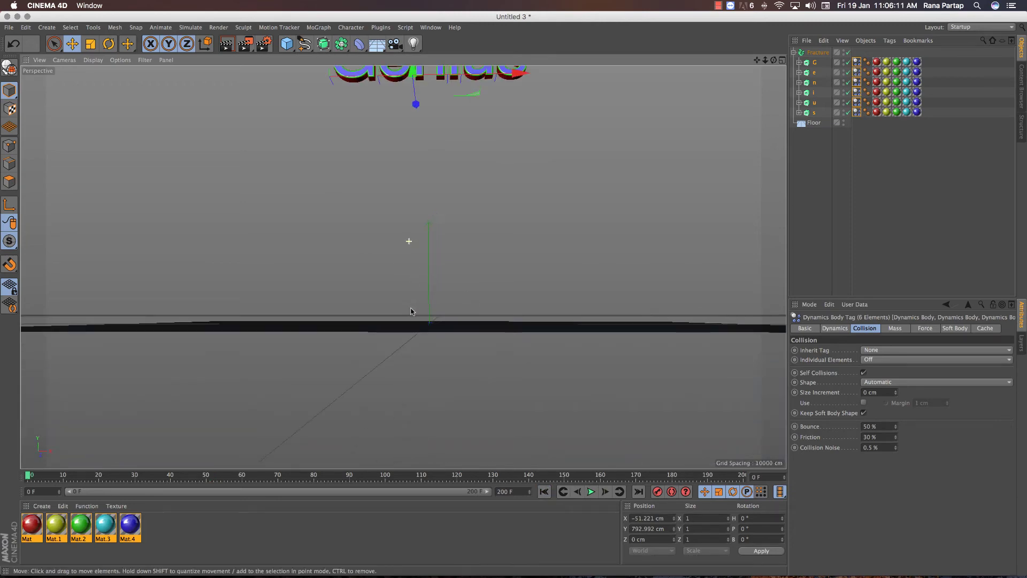
pyautogui.scroll(5, 426, 278)
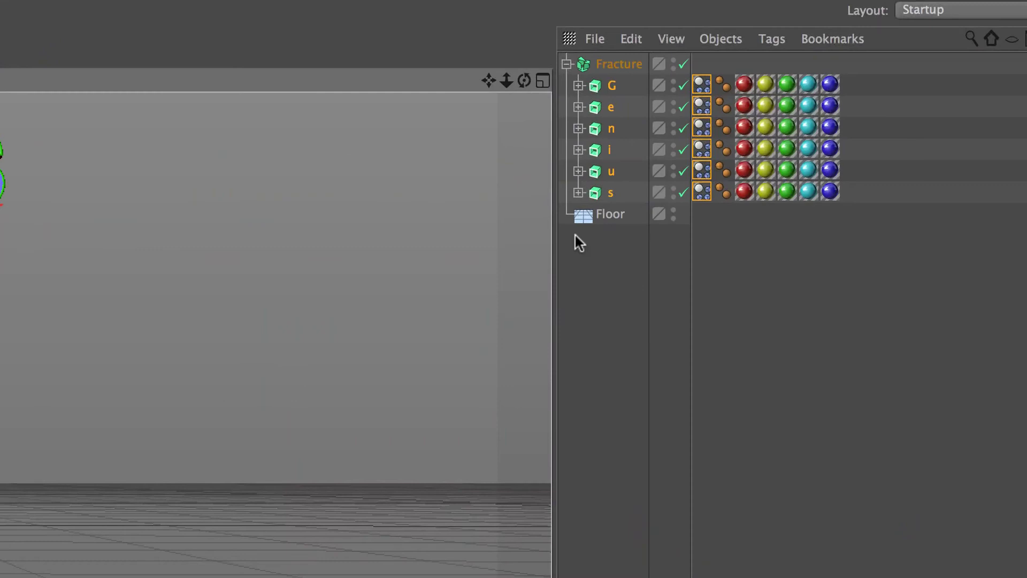
# Give the Floor a Collider Body tag and replay the letters landing on it
pyautogui.click(766, 141)
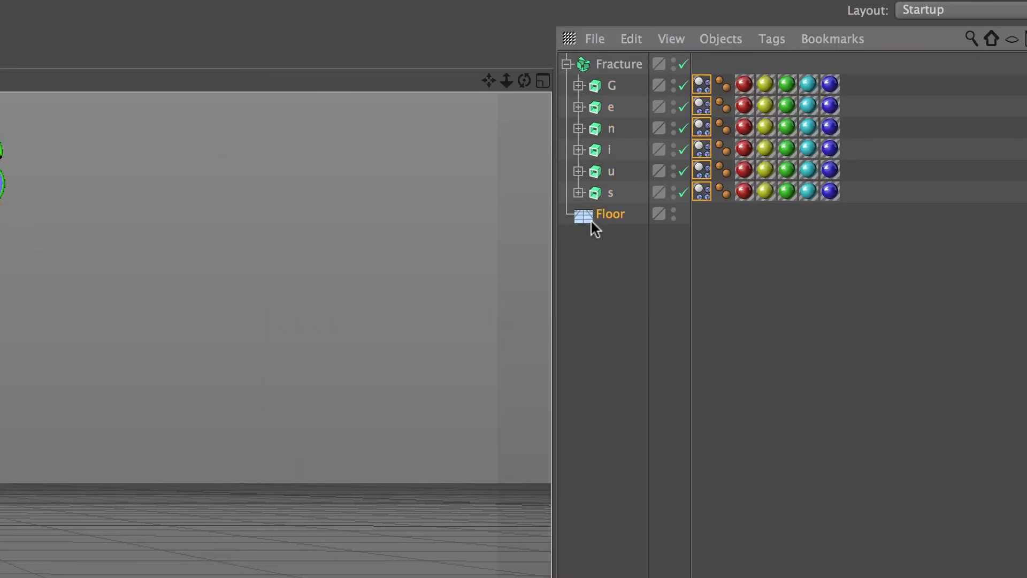
pyautogui.rightClick(597, 219)
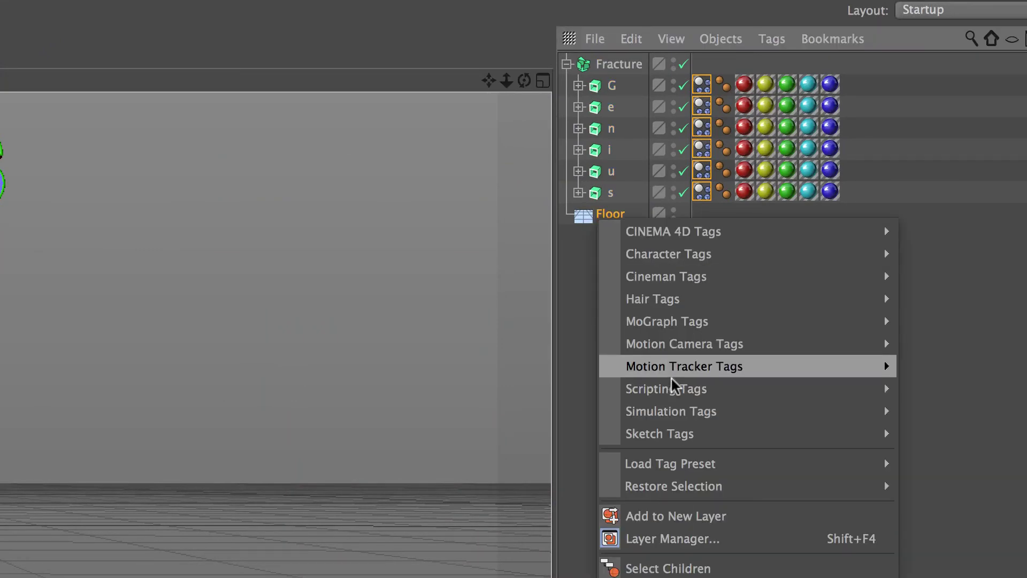
pyautogui.moveTo(659, 263)
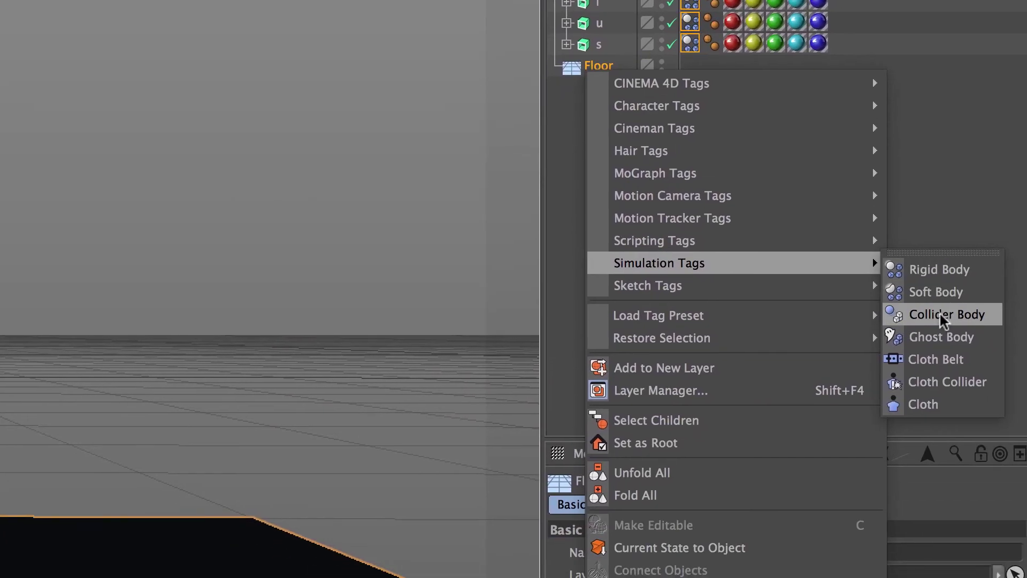
pyautogui.click(942, 314)
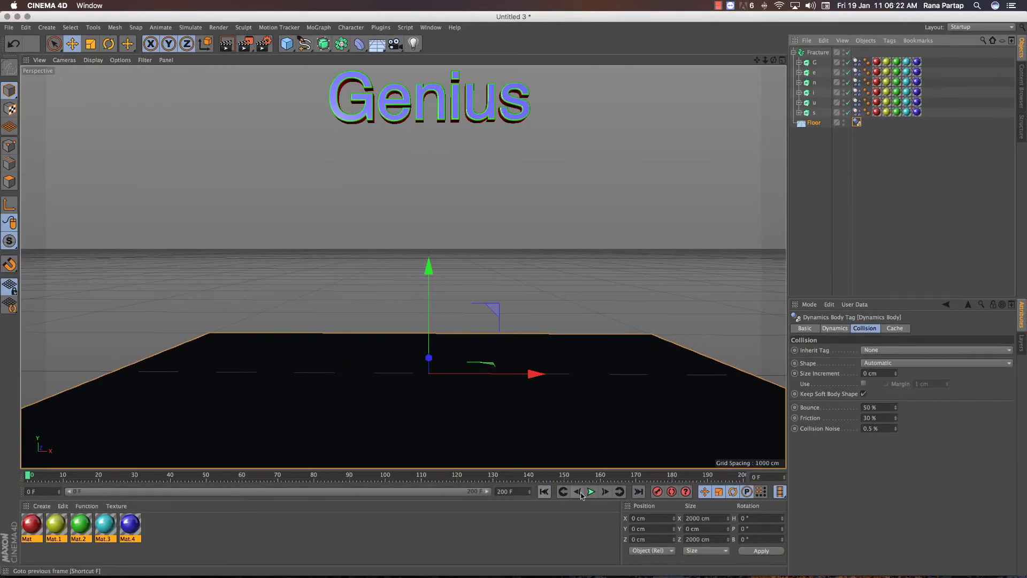
pyautogui.click(591, 491)
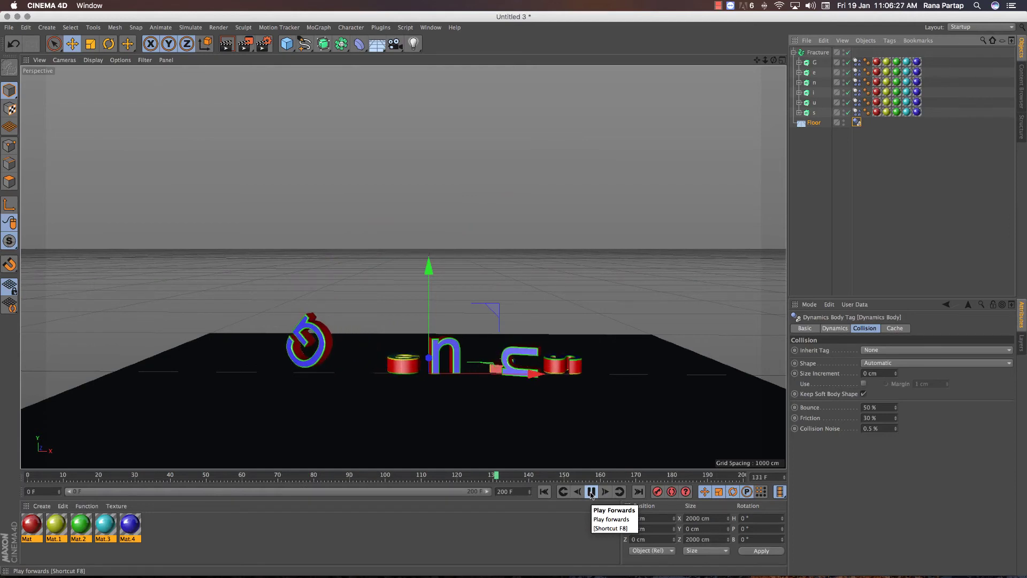
pyautogui.click(591, 491)
# Add a Physical Sky to the scene
pyautogui.scroll(2, 436, 400)
pyautogui.scroll(1, 436, 400)
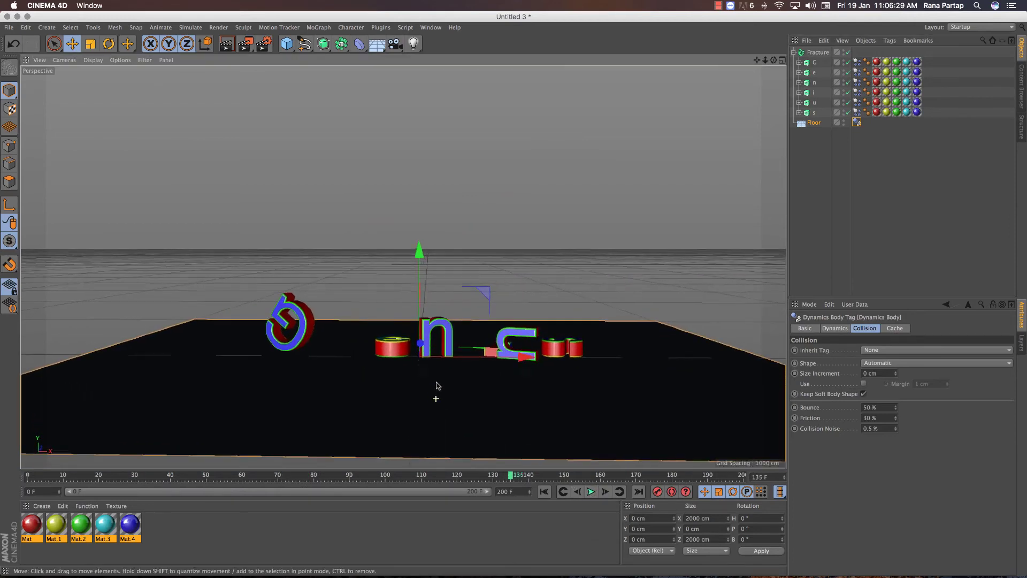
pyautogui.scroll(2, 436, 399)
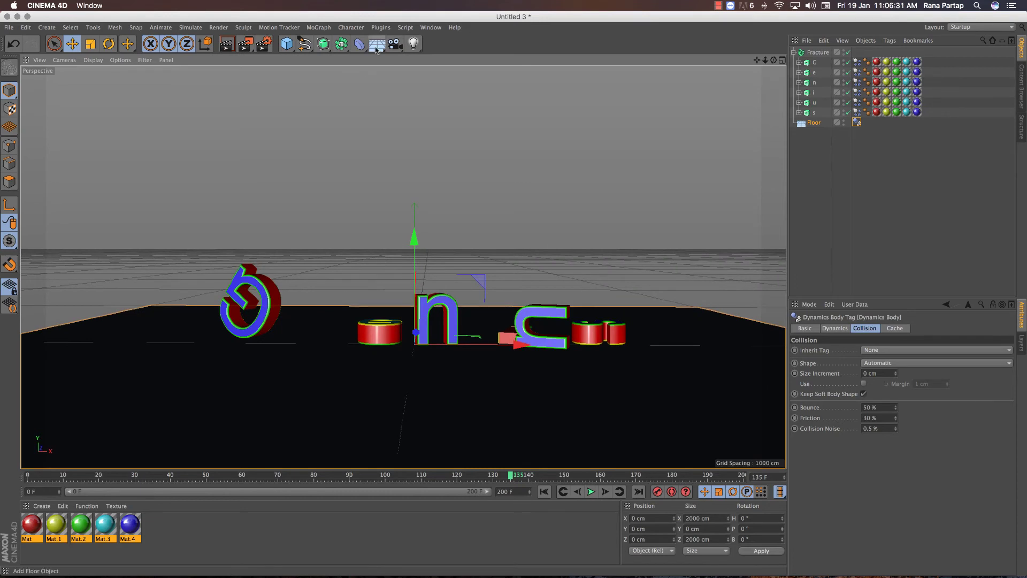
pyautogui.moveTo(376, 50); pyautogui.dragTo(492, 51)
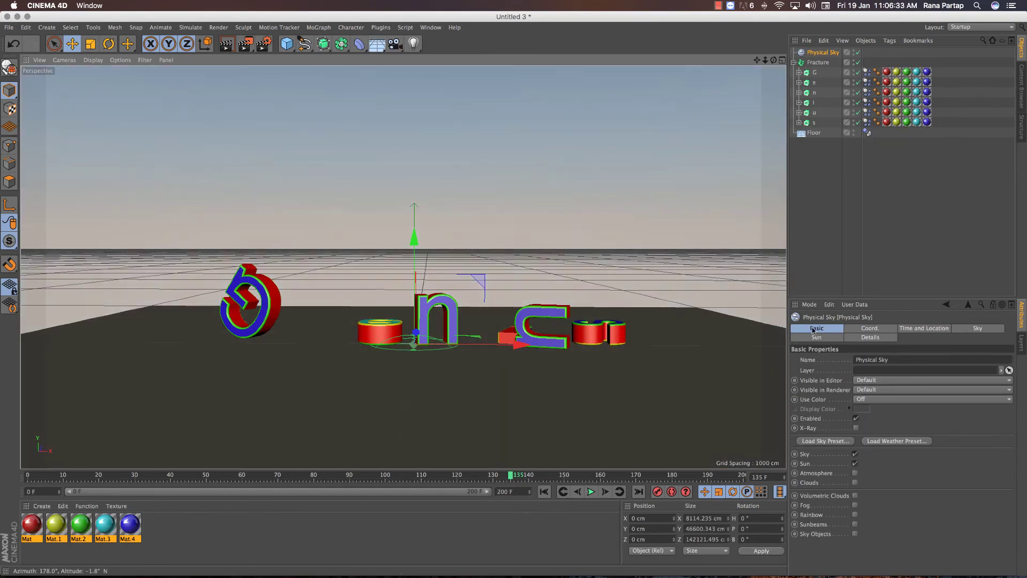
# Enable Clouds in the Physical Sky's Basic settings and rewind the animation to frame 0
pyautogui.click(813, 330)
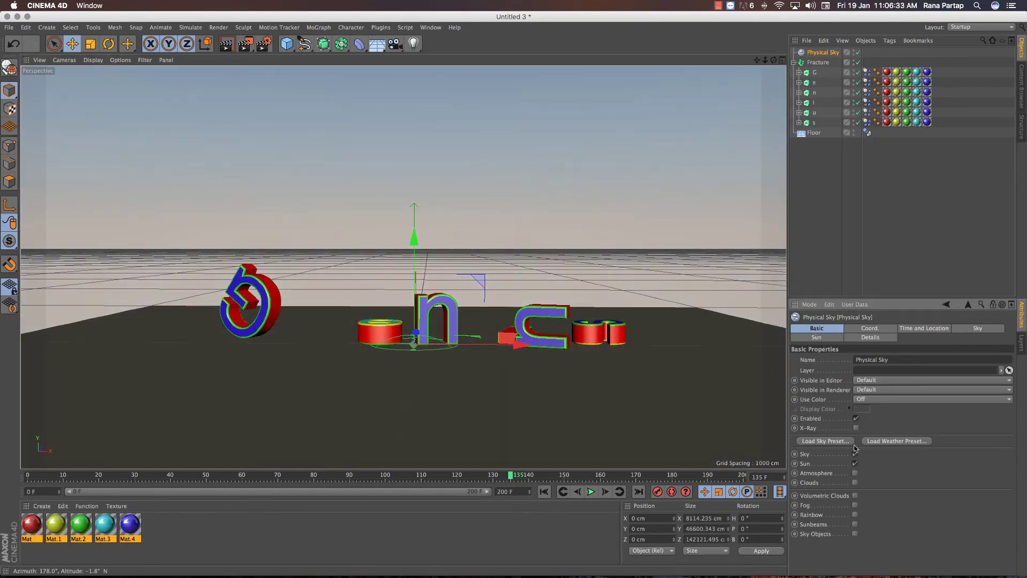
pyautogui.click(854, 483)
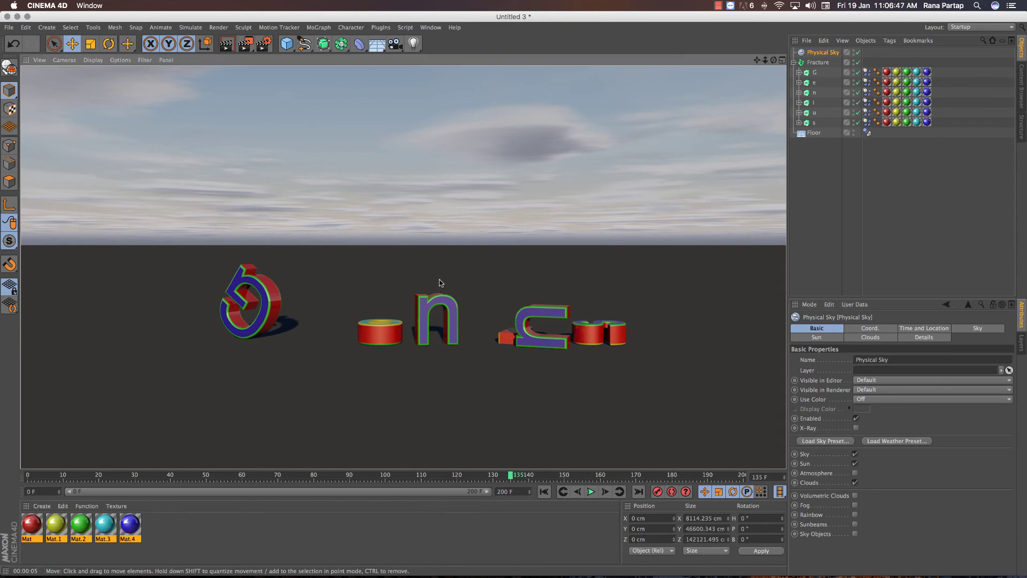
pyautogui.scroll(3, 444, 268)
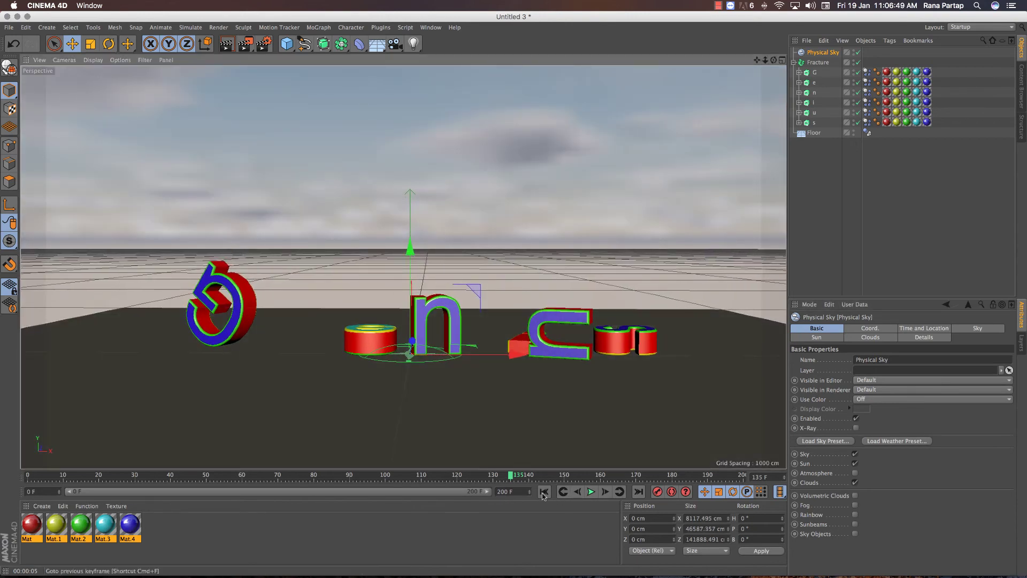
pyautogui.click(544, 491)
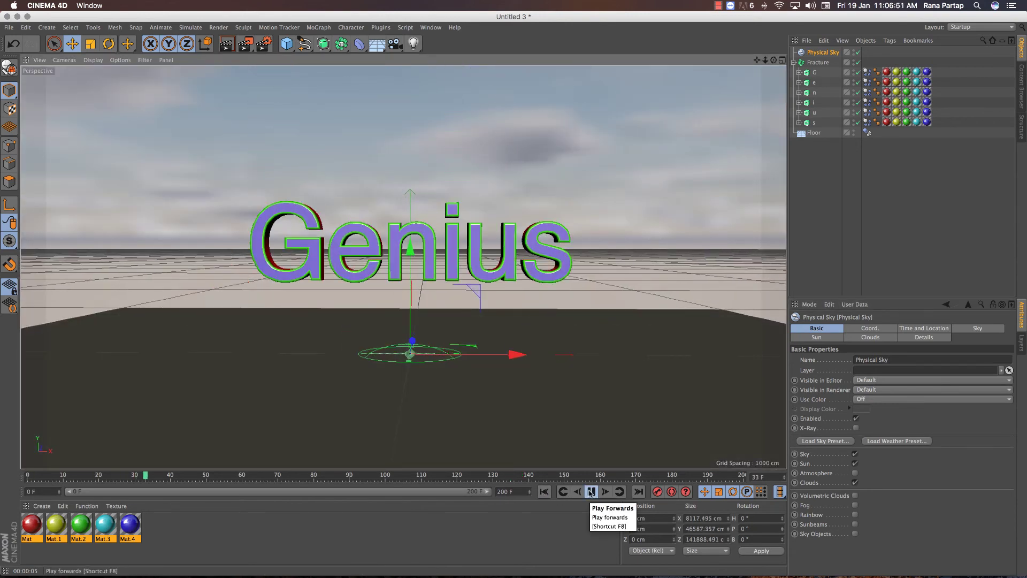
pyautogui.click(544, 491)
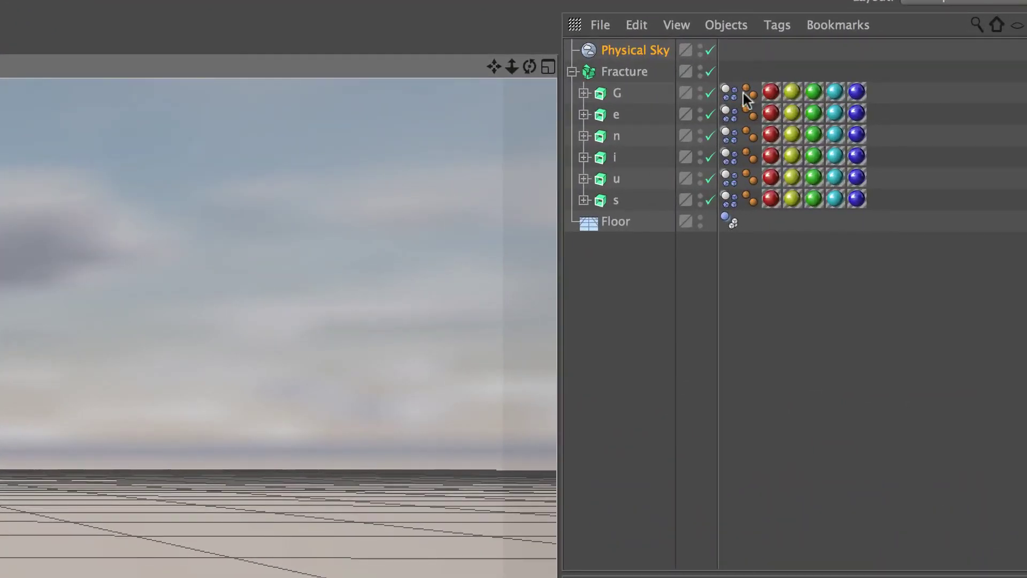
# Change Bounce on the letters' Rigid Body tags from 50% to 100%
pyautogui.click(735, 90)
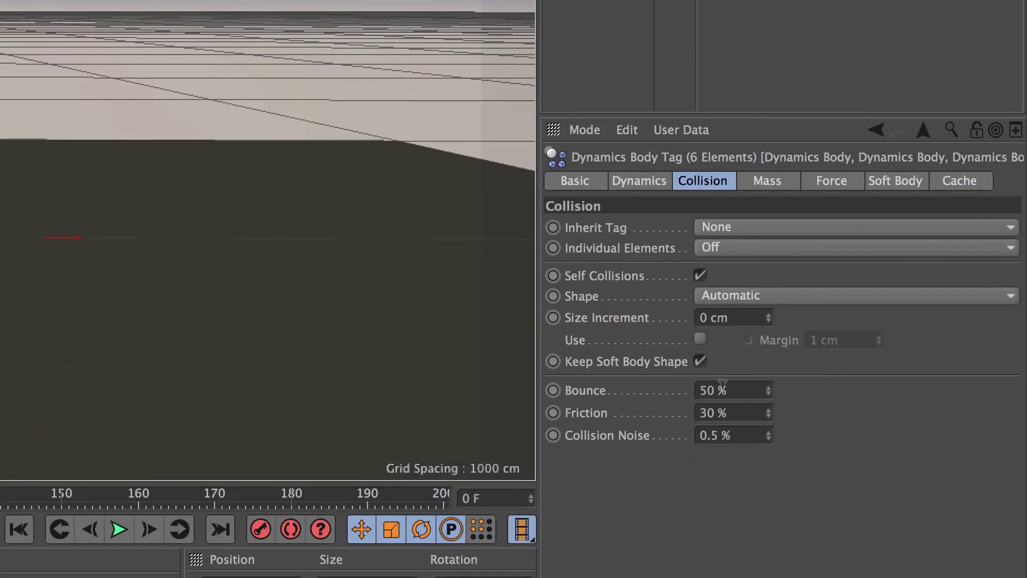
pyautogui.click(735, 386)
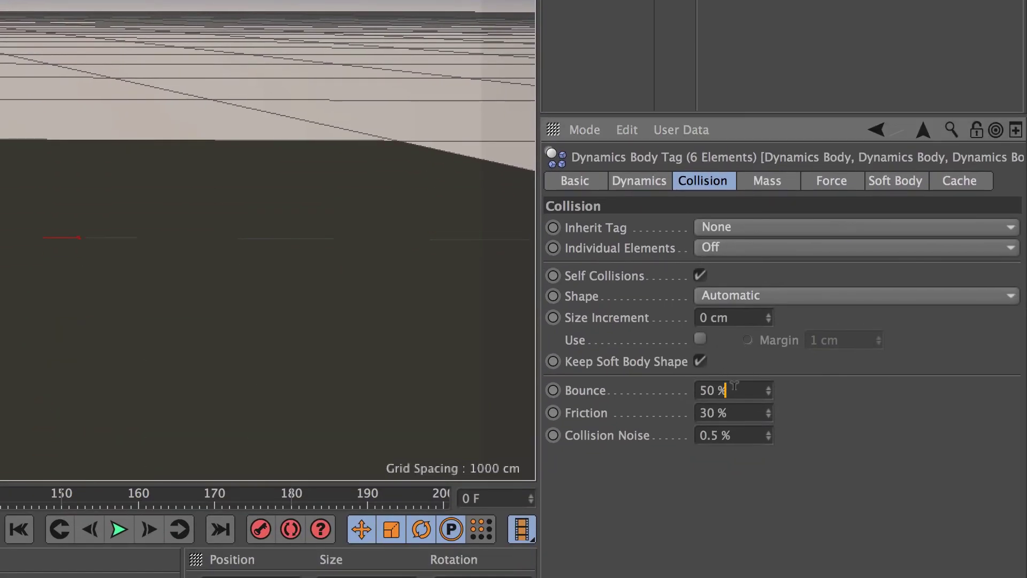
pyautogui.press('BackSpace')
pyautogui.write('100')
pyautogui.press('Return')
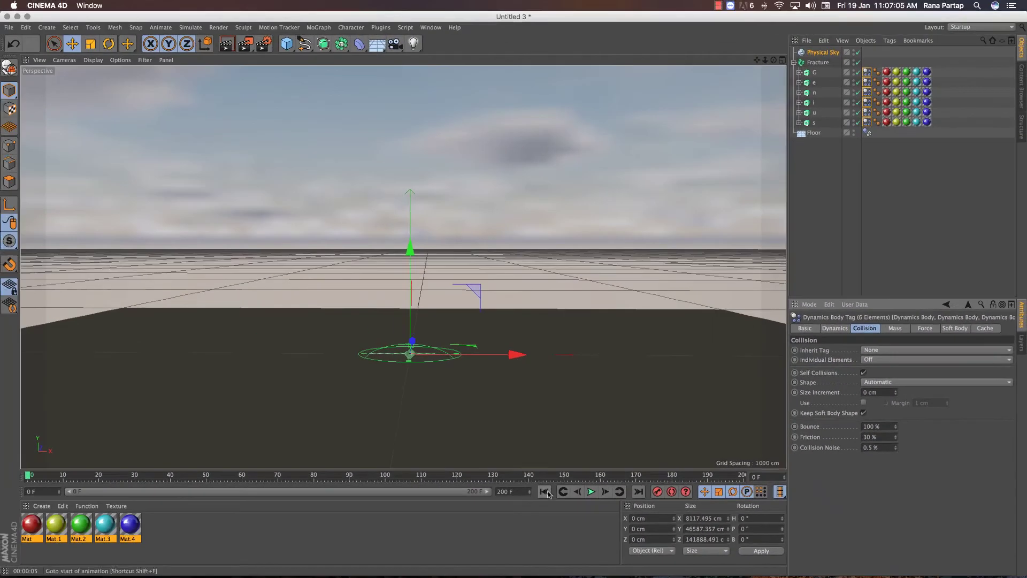